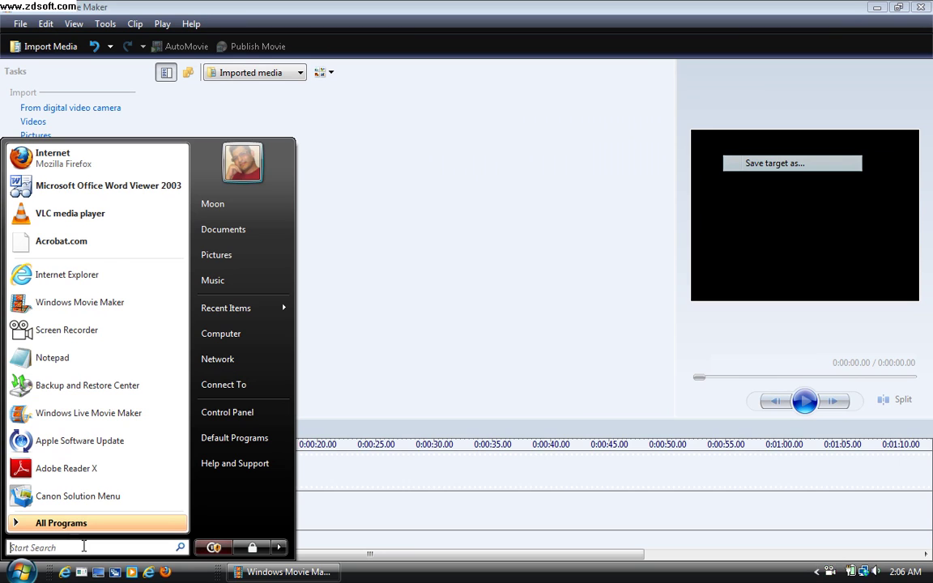
# Import the pictures 220px-Grid_illusion_svg and cafe-wall from the opticle folder
pyautogui.click(487, 263)
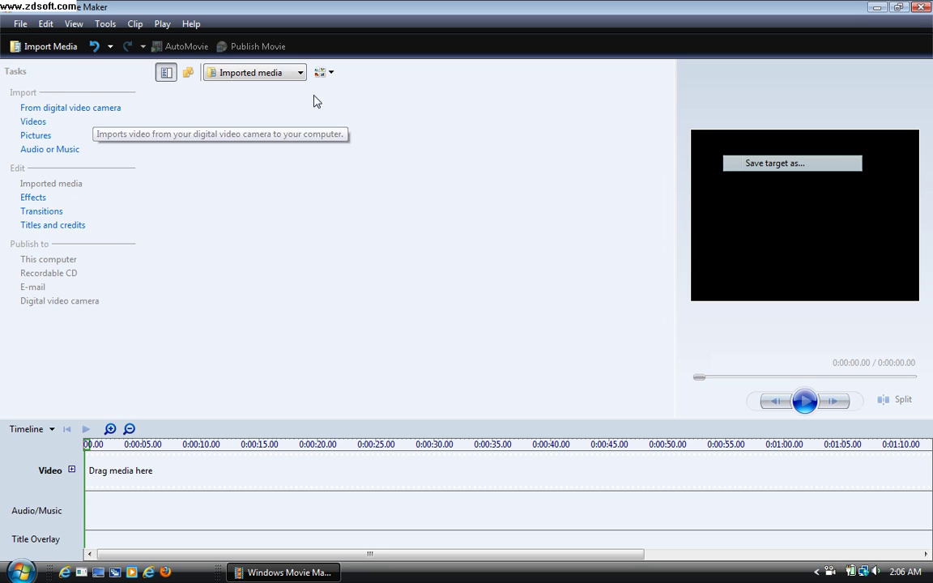
pyautogui.click(46, 138)
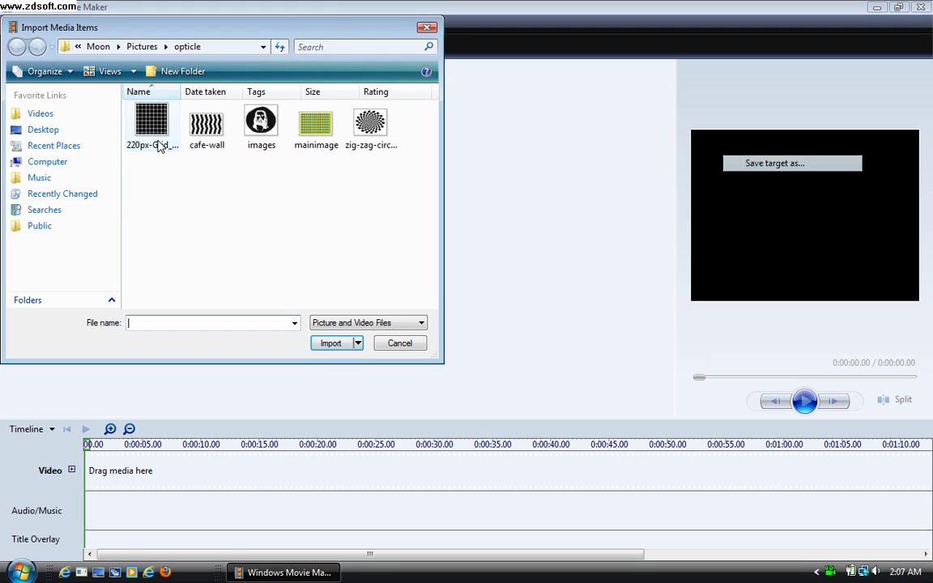
pyautogui.moveTo(199, 154); pyautogui.dragTo(152, 117)
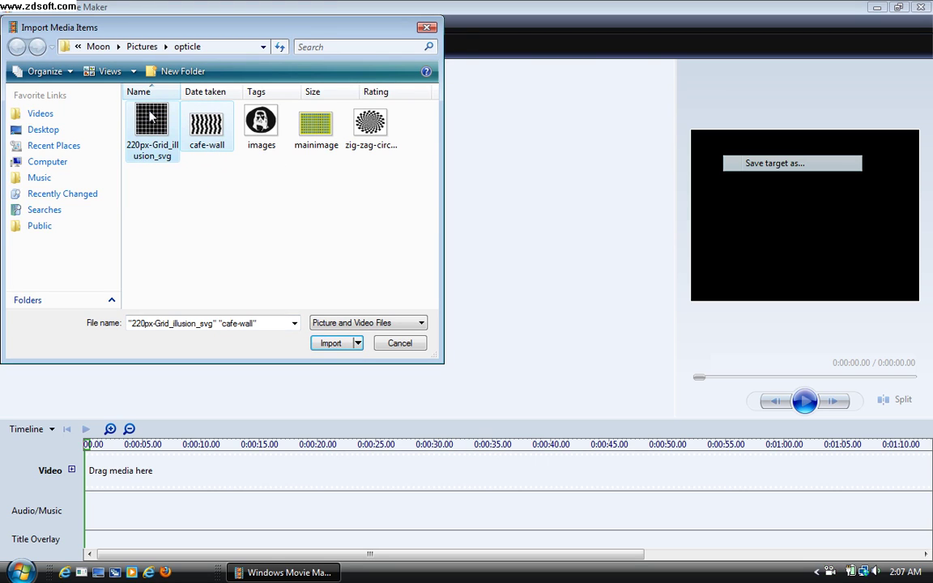
pyautogui.click(339, 348)
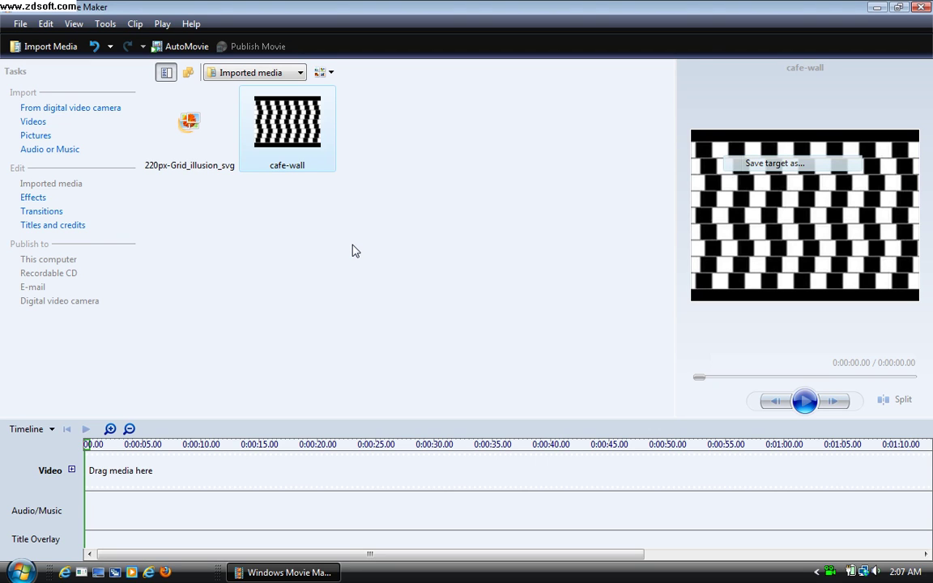
# Preview both imported pictures and place 220px-Grid_illusion_svg at the start of the Video track
pyautogui.click(215, 125)
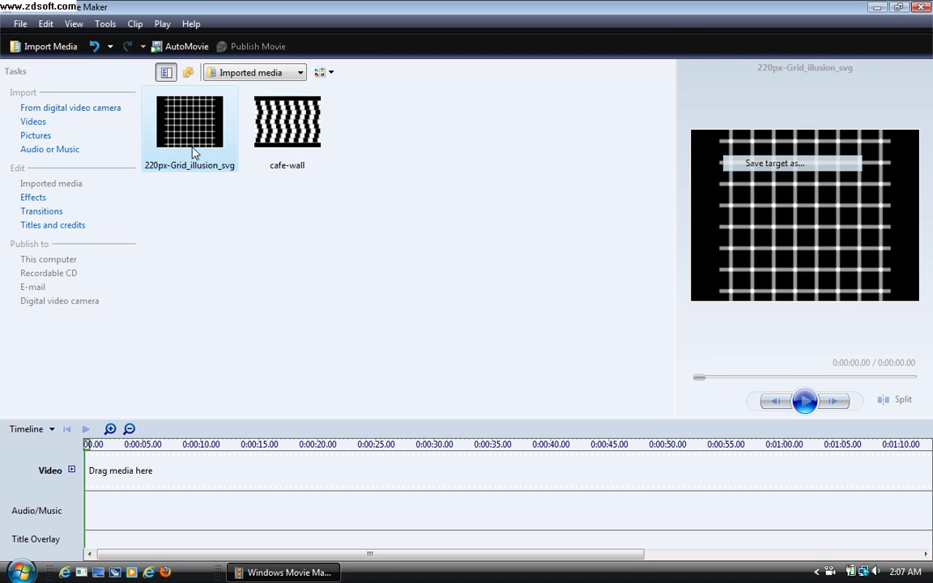
pyautogui.click(303, 157)
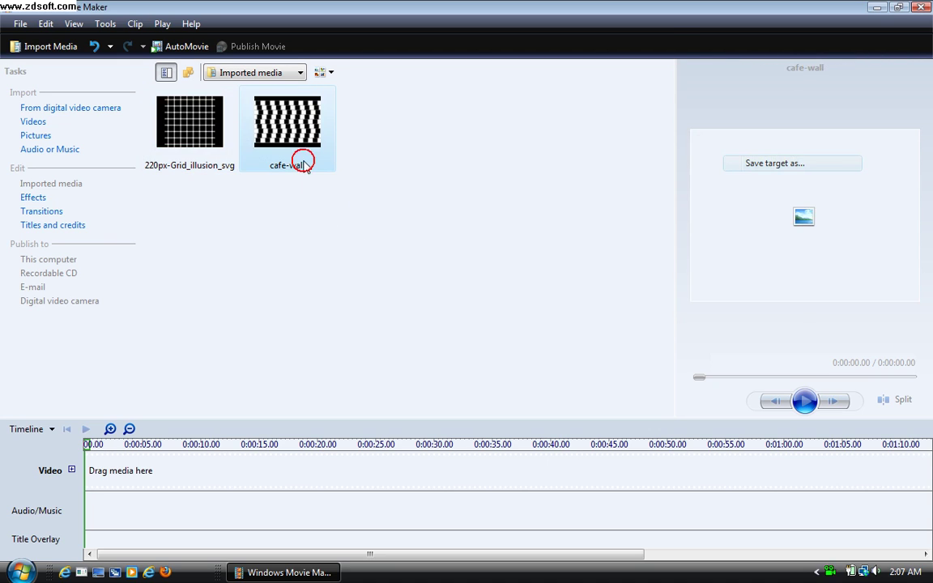
pyautogui.click(209, 146)
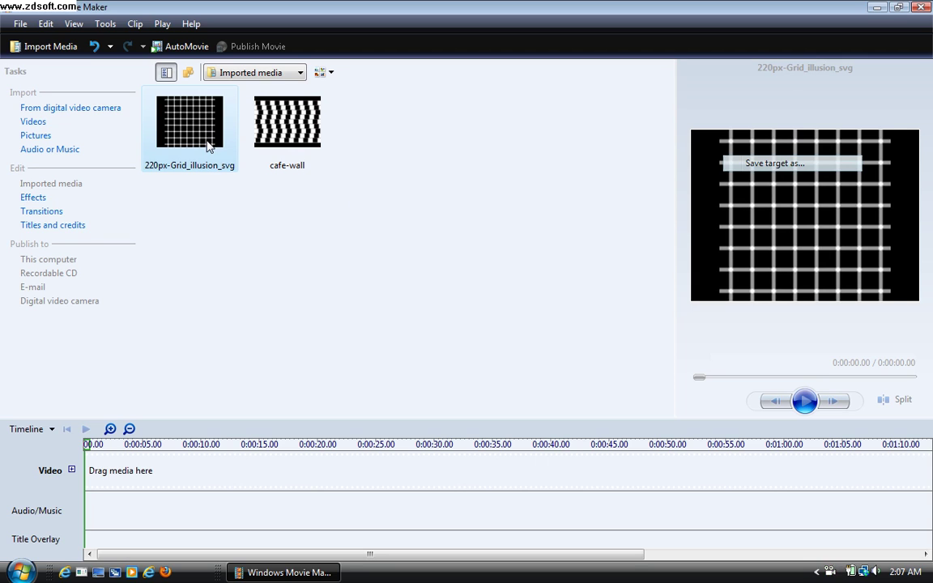
pyautogui.moveTo(209, 146); pyautogui.dragTo(96, 476)
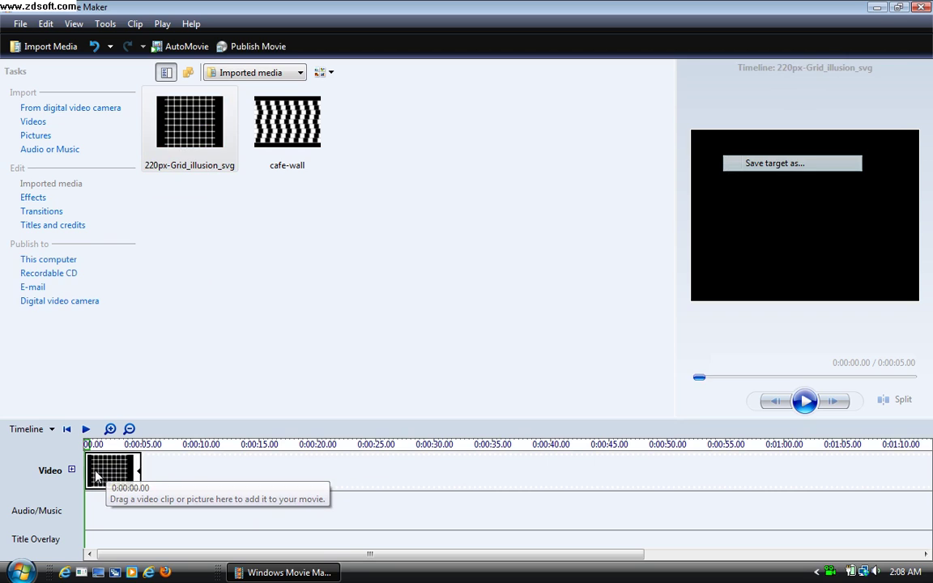
# Add the cafe-wall picture to the Video track directly after the grid picture
pyautogui.click(272, 294)
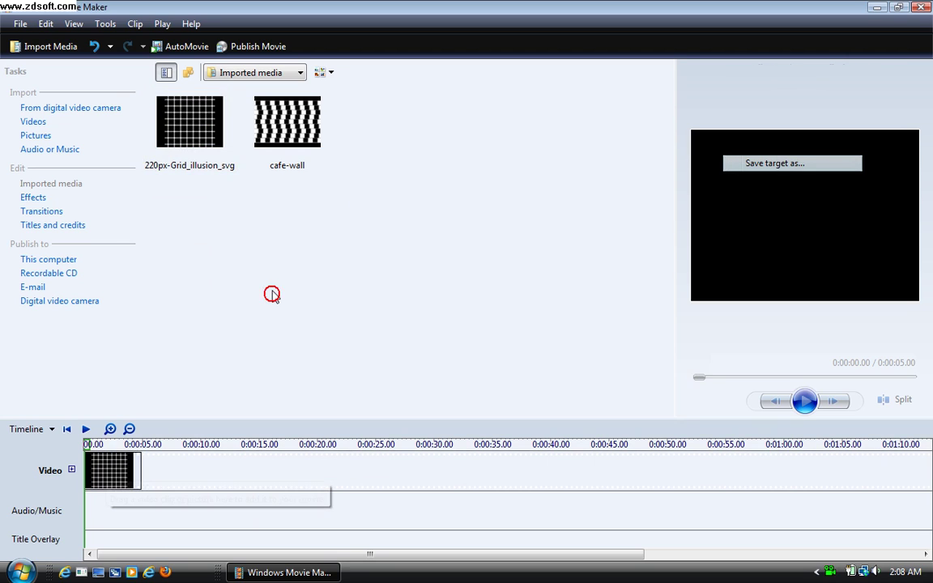
pyautogui.click(288, 156)
pyautogui.click(287, 156)
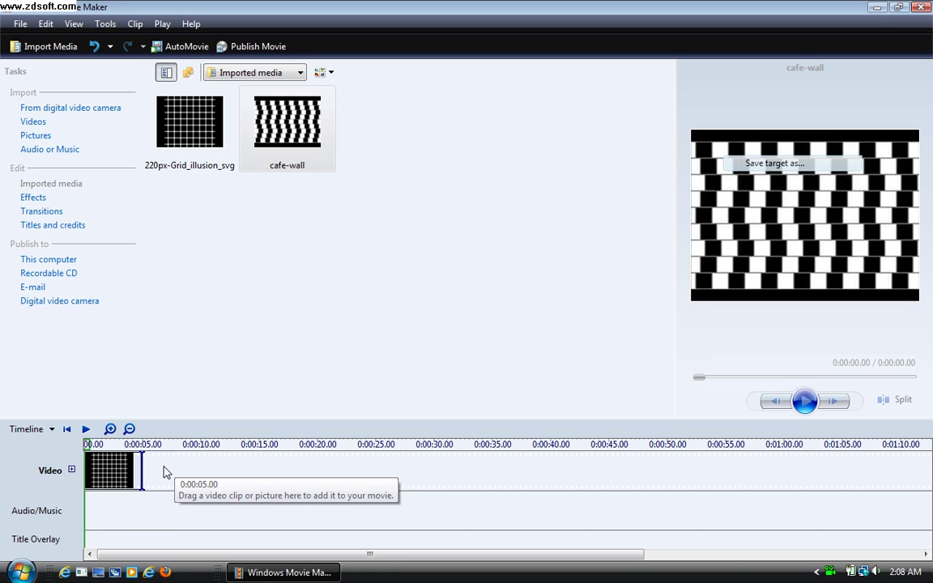
pyautogui.moveTo(166, 472); pyautogui.dragTo(166, 472)
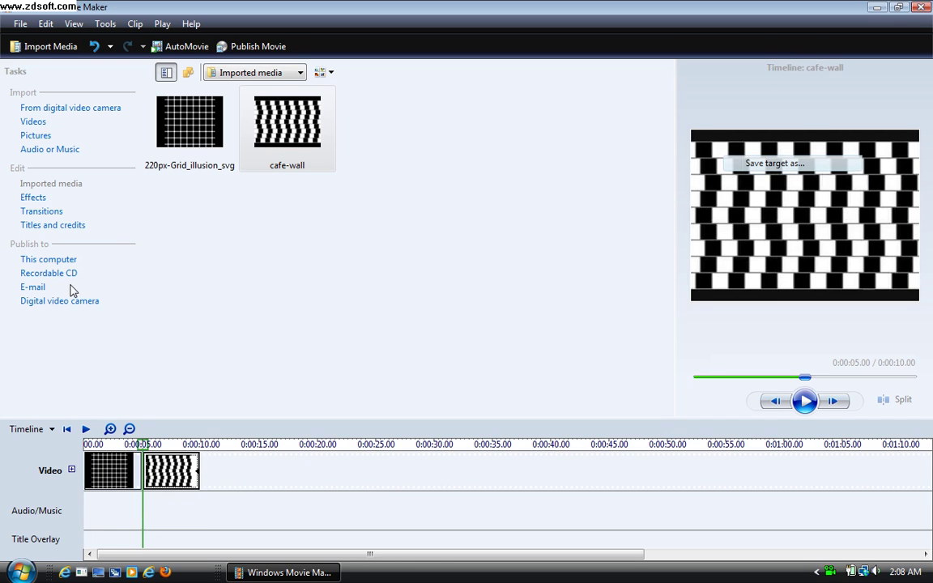
# Import the TG-Bi Polar audio file from the Desktop and place it at the start of the Audio/Music track
pyautogui.click(51, 151)
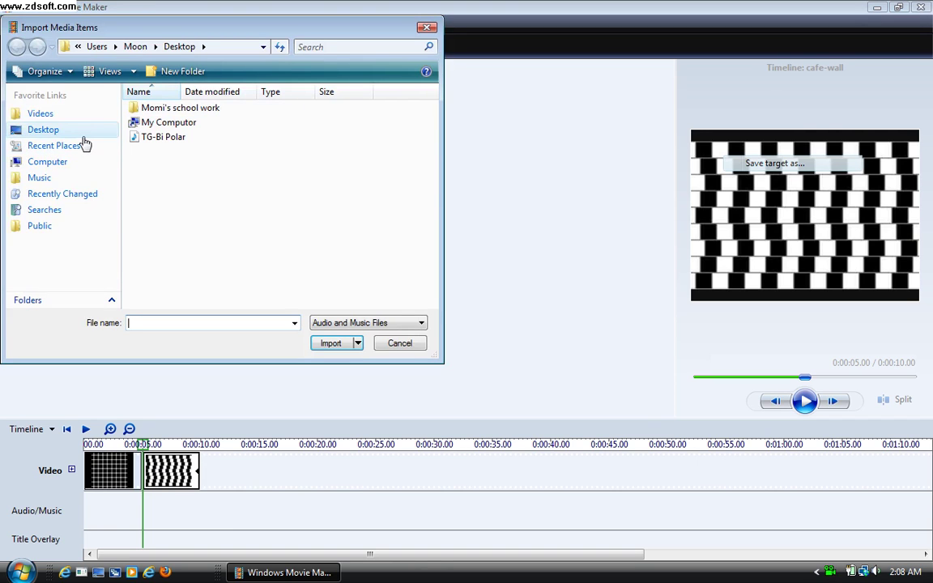
pyautogui.doubleClick(139, 136)
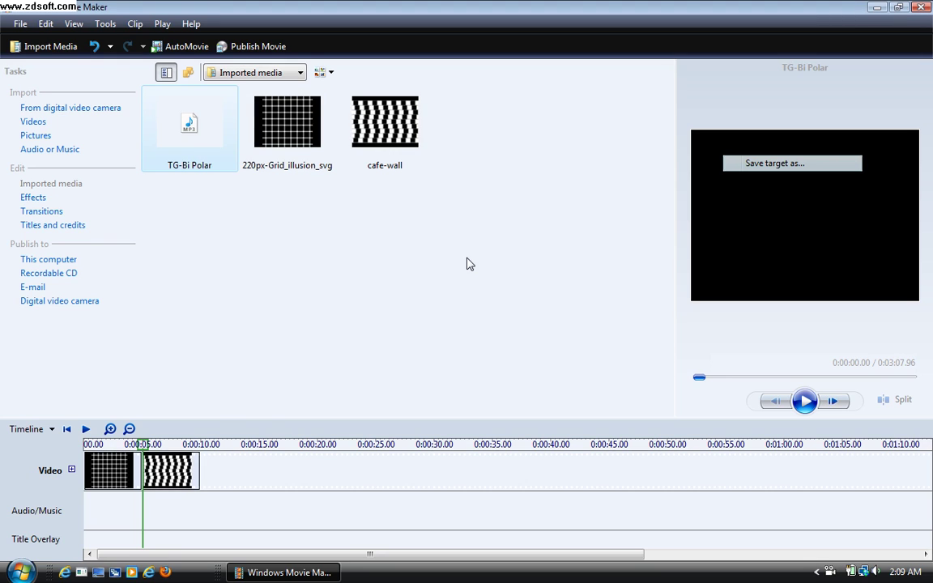
pyautogui.moveTo(197, 139); pyautogui.dragTo(94, 536)
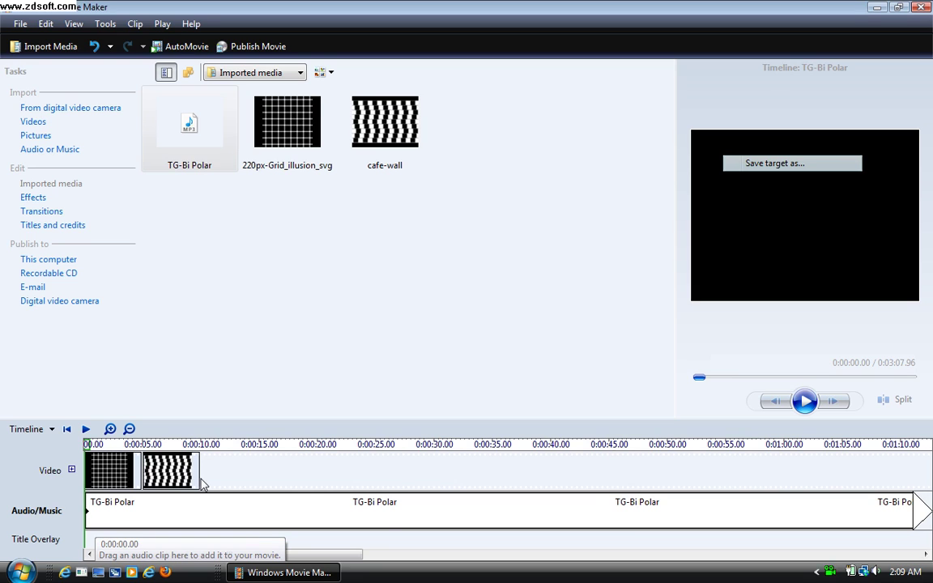
# Trim the end of the TG-Bi Polar music clip to 10 seconds, matching the end of the pictures
pyautogui.click(129, 430)
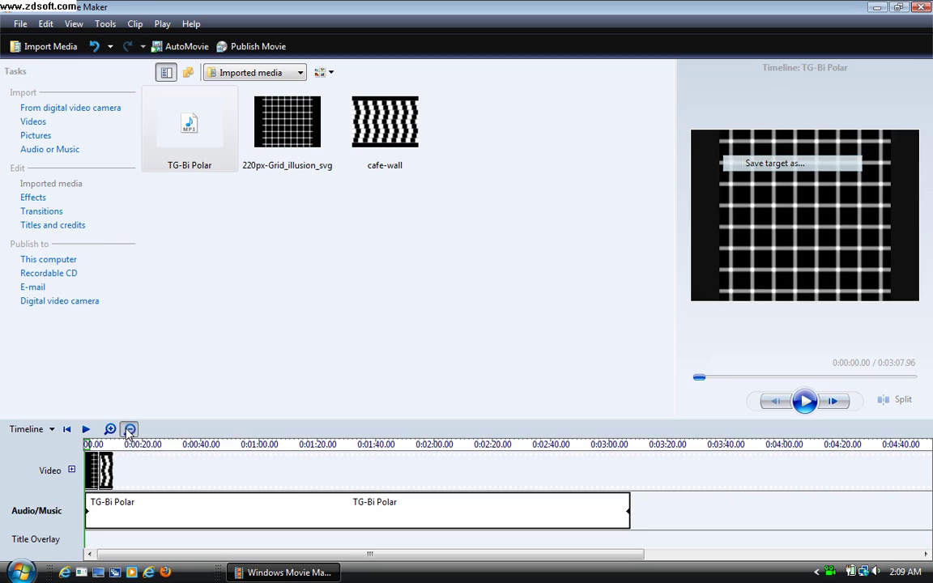
pyautogui.click(129, 430)
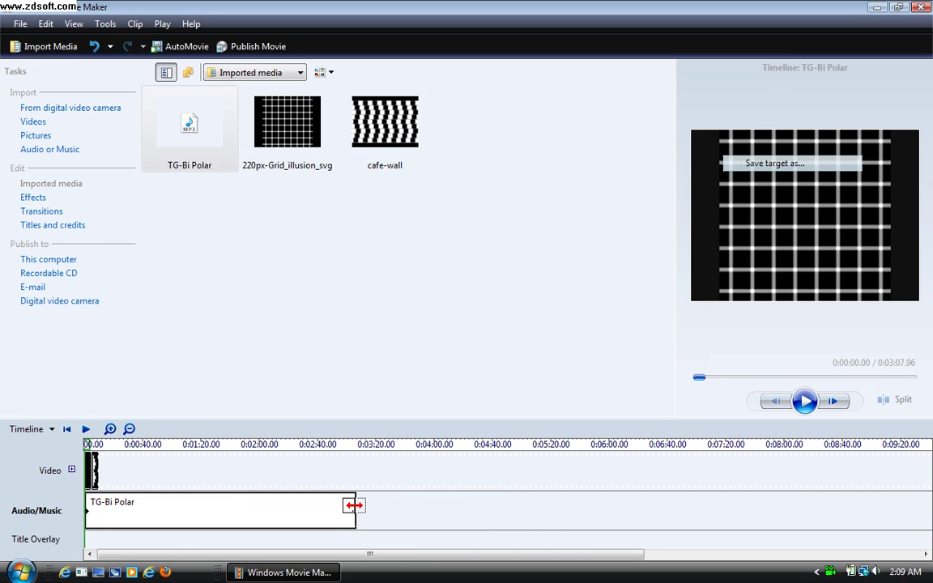
pyautogui.moveTo(346, 506); pyautogui.dragTo(92, 522)
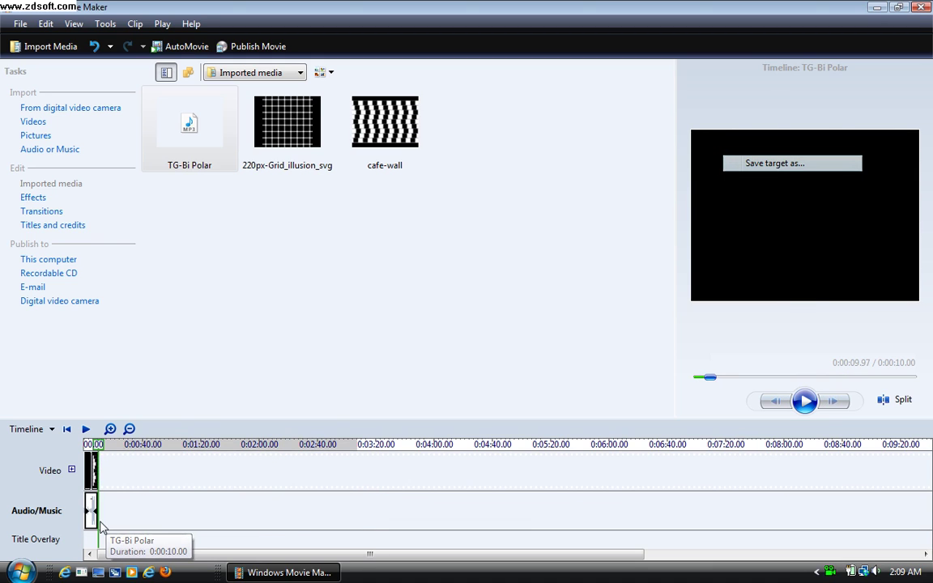
# Check the trimmed music against the two pictures on the timeline and play the movie
pyautogui.click(110, 429)
pyautogui.click(111, 430)
pyautogui.click(110, 429)
pyautogui.moveTo(189, 555); pyautogui.dragTo(92, 557)
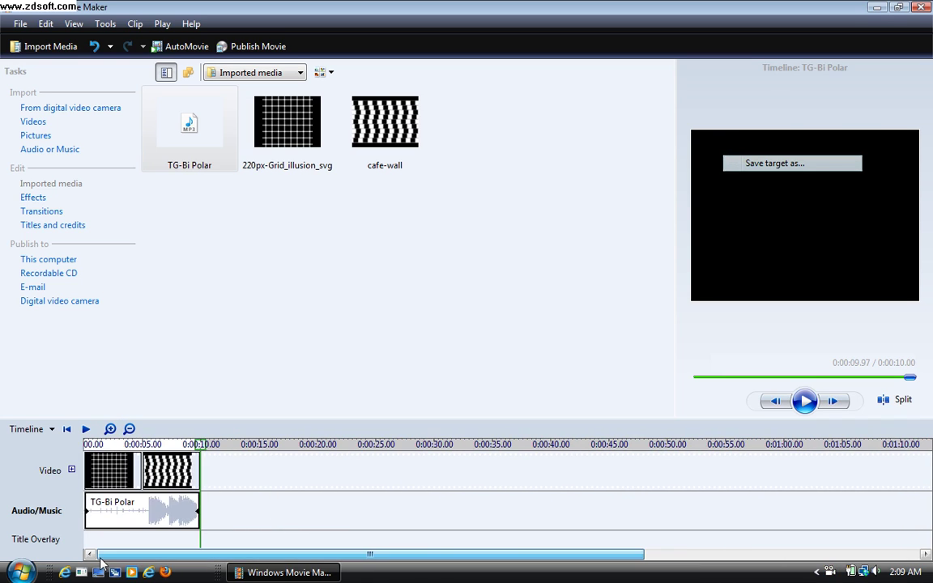
pyautogui.click(110, 429)
pyautogui.click(110, 429)
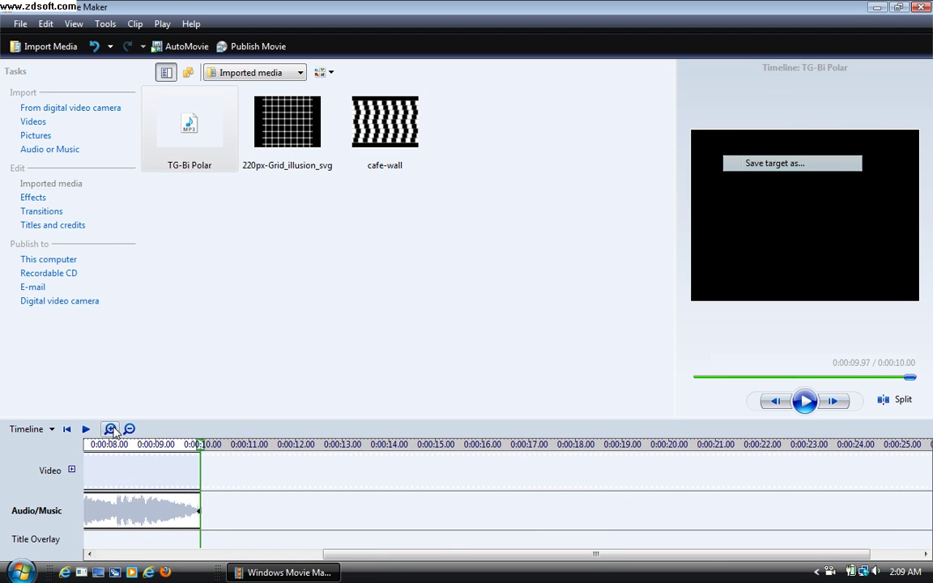
pyautogui.moveTo(386, 556); pyautogui.dragTo(276, 557)
pyautogui.click(276, 556)
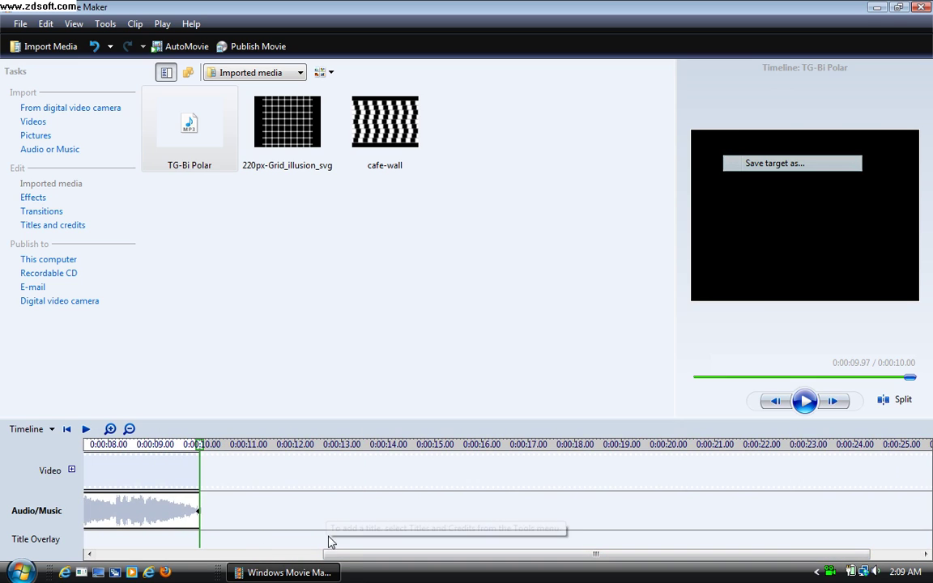
pyautogui.moveTo(351, 558); pyautogui.dragTo(124, 557)
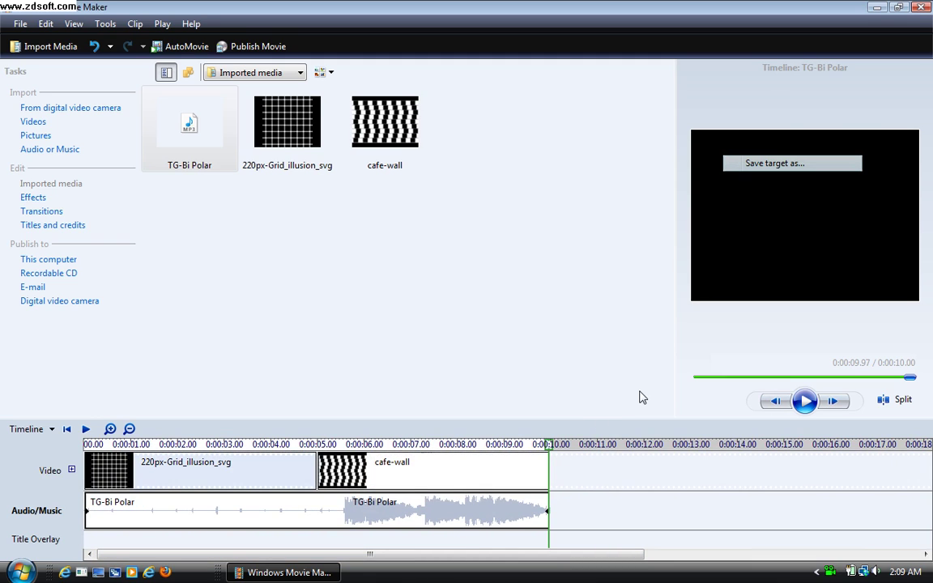
pyautogui.click(804, 402)
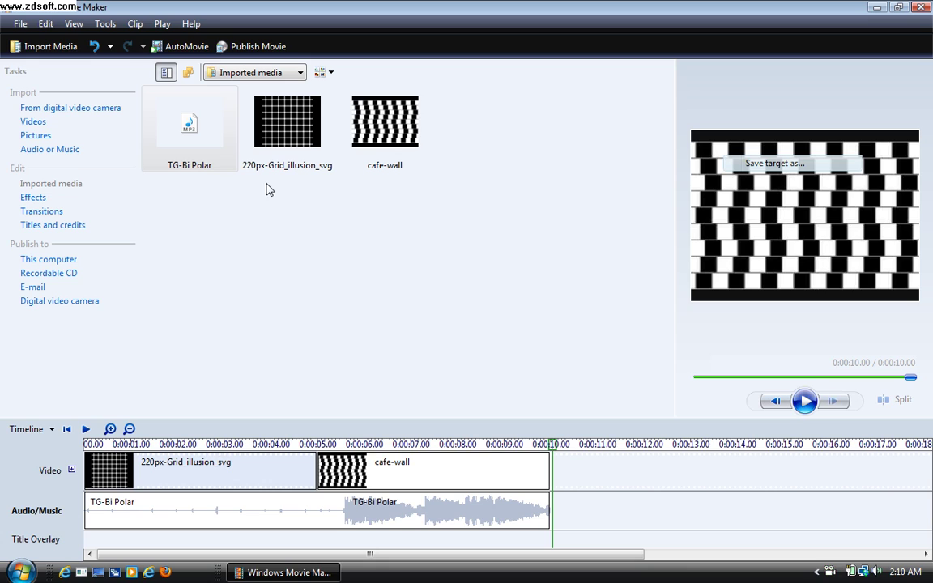
# Browse the collection of available video effects
pyautogui.click(36, 198)
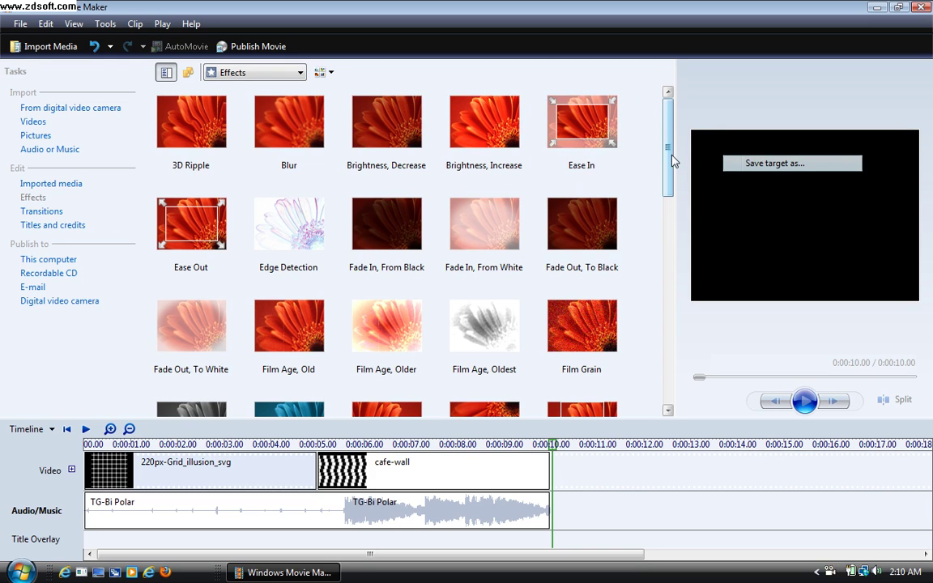
pyautogui.scroll(-5, 673, 161)
pyautogui.scroll(5, 656, 161)
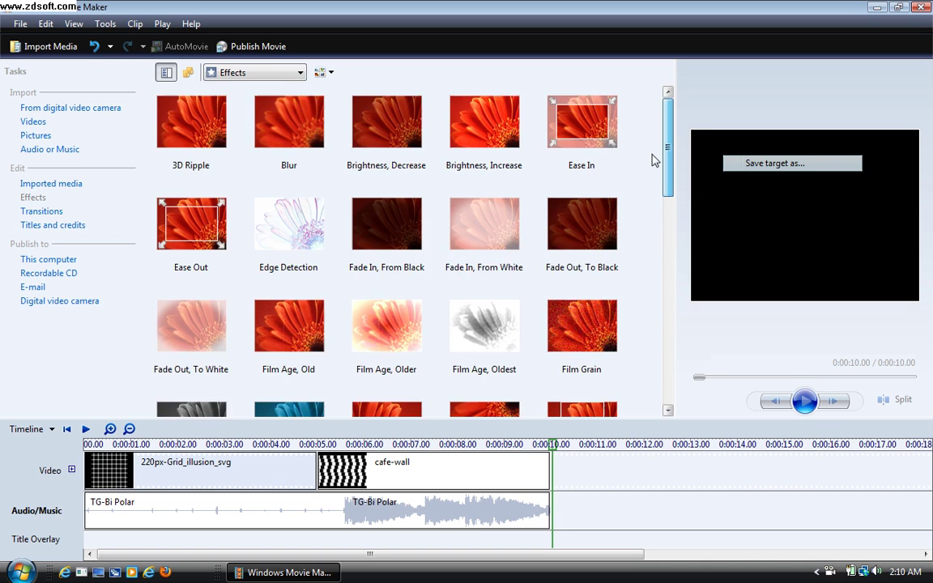
pyautogui.moveTo(589, 136); pyautogui.dragTo(486, 239)
# Preview the Flip transition and add it between the 220px-Grid_illusion_svg and cafe-wall clips
pyautogui.click(37, 211)
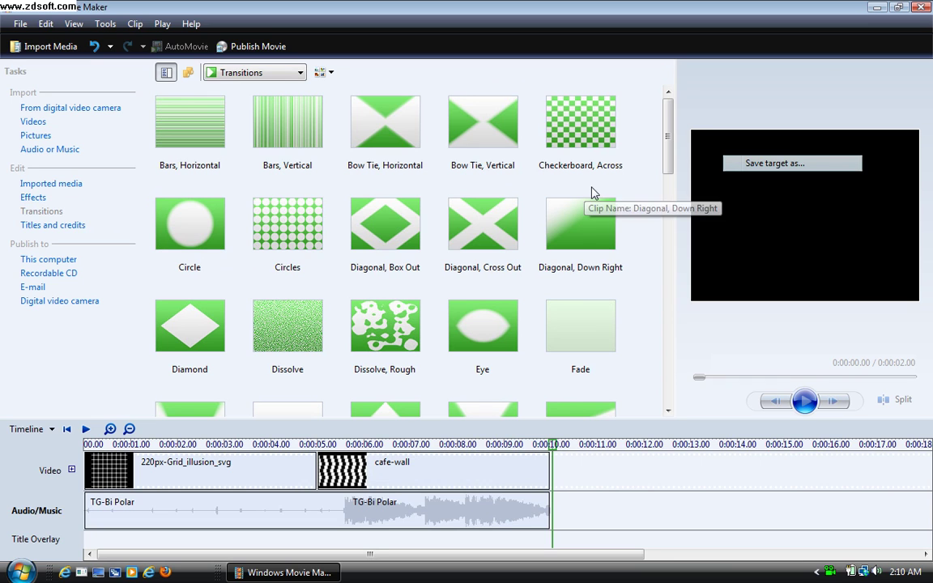
pyautogui.moveTo(669, 166); pyautogui.dragTo(686, 252)
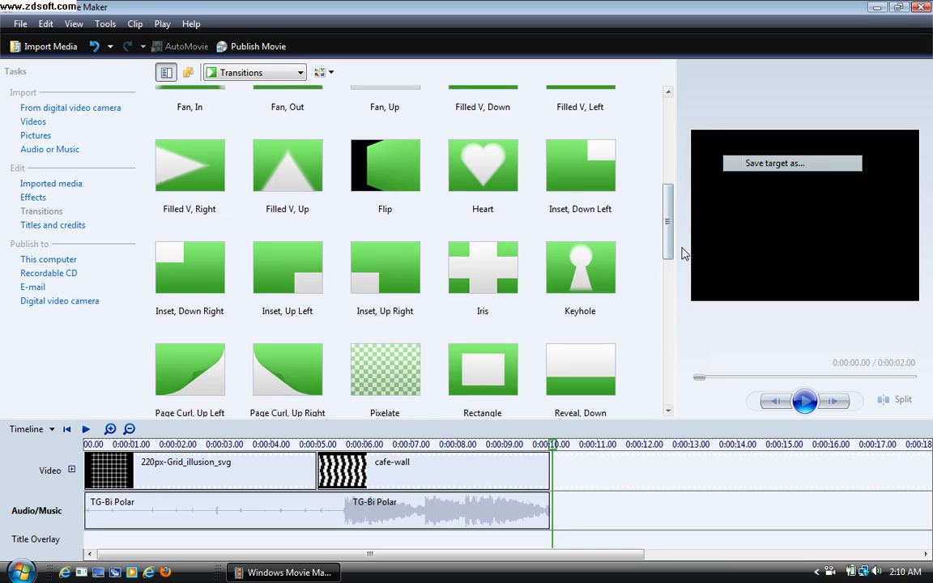
pyautogui.click(285, 379)
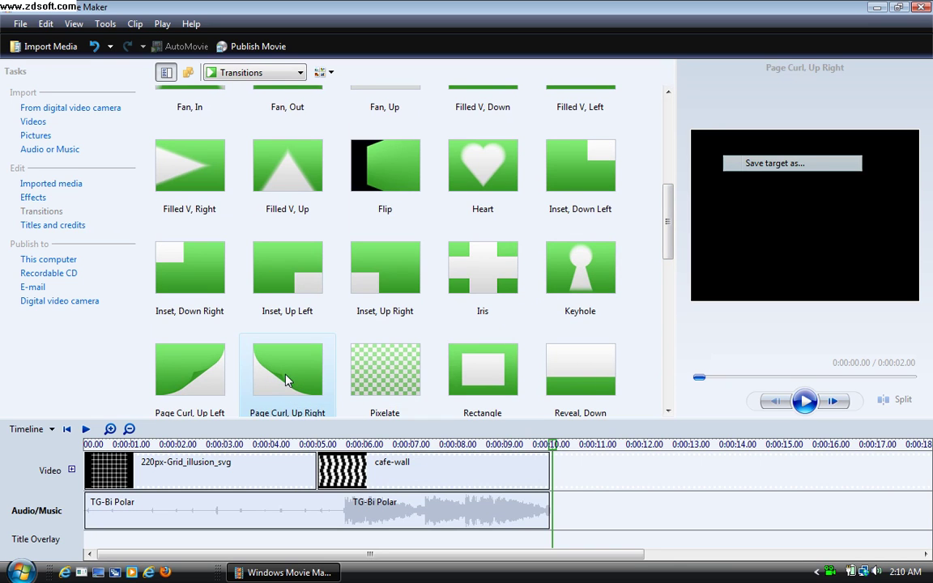
pyautogui.click(373, 172)
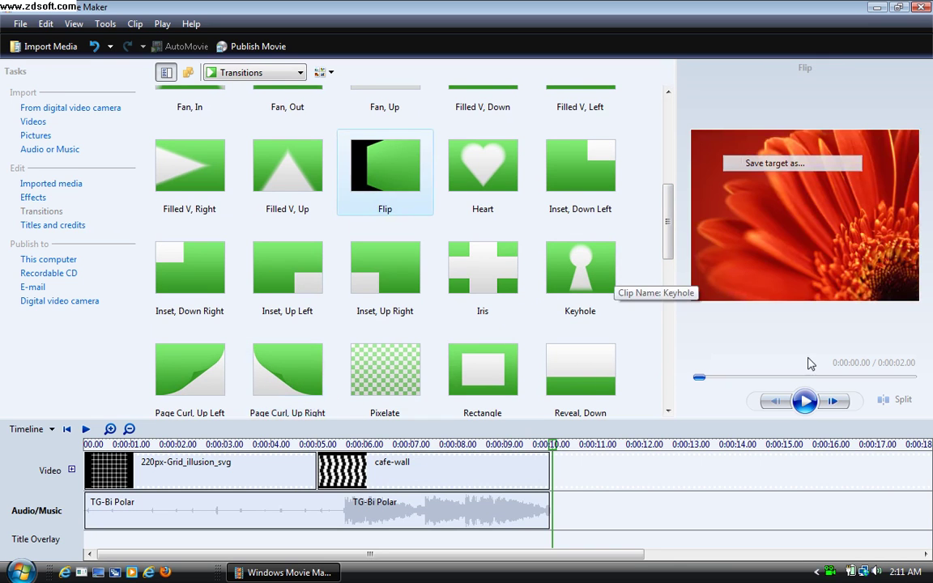
pyautogui.click(810, 402)
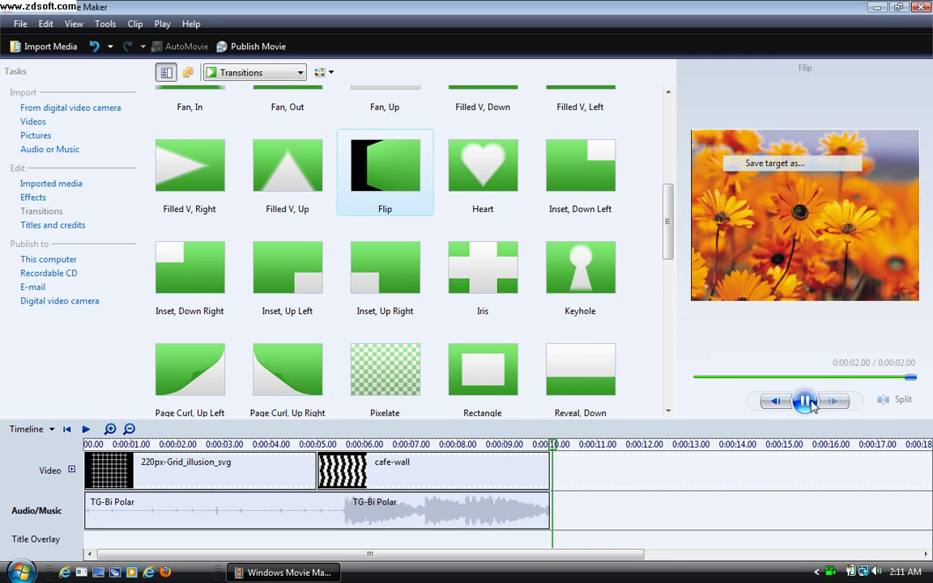
pyautogui.moveTo(365, 199); pyautogui.dragTo(335, 472)
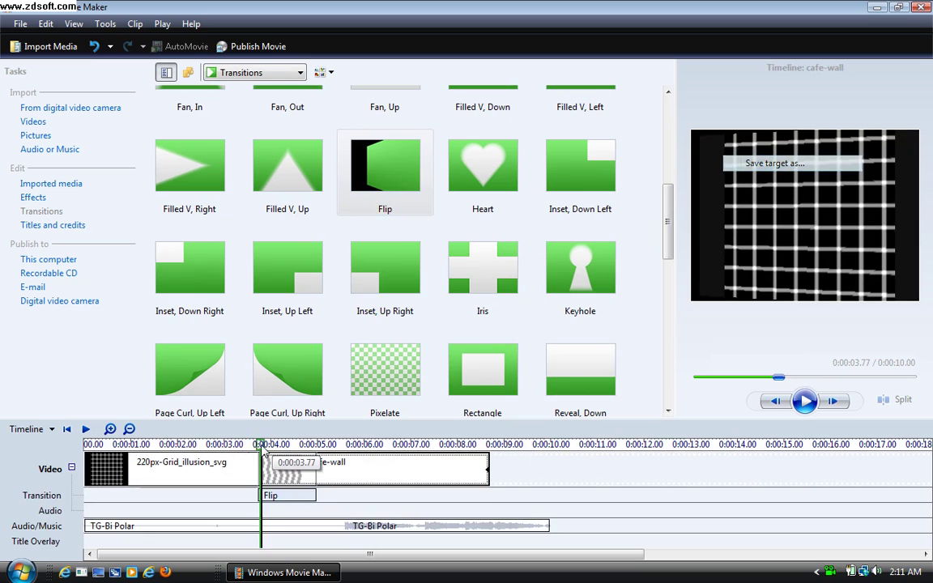
# Play the timeline through the Flip transition between the two pictures and pause it within the cafe-wall clip
pyautogui.click(807, 401)
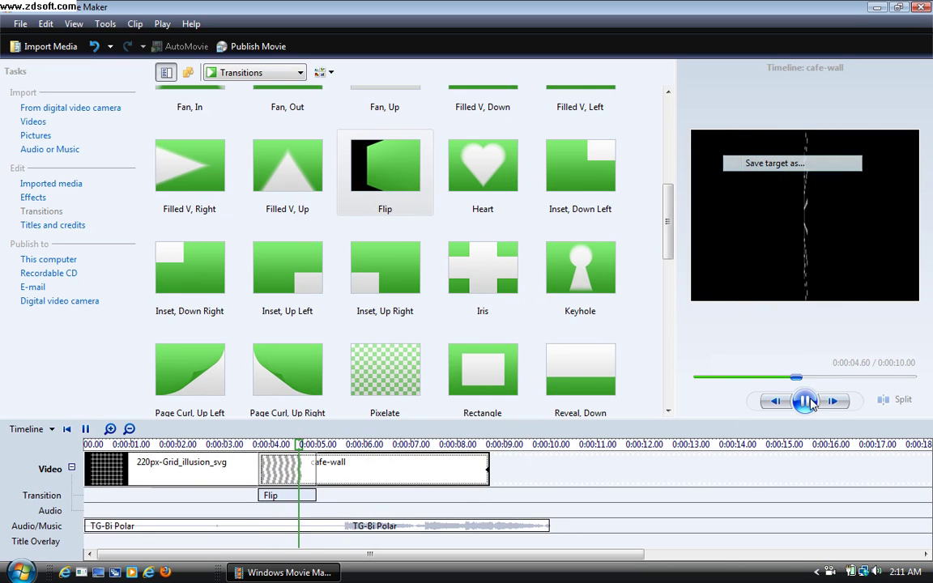
pyautogui.click(807, 401)
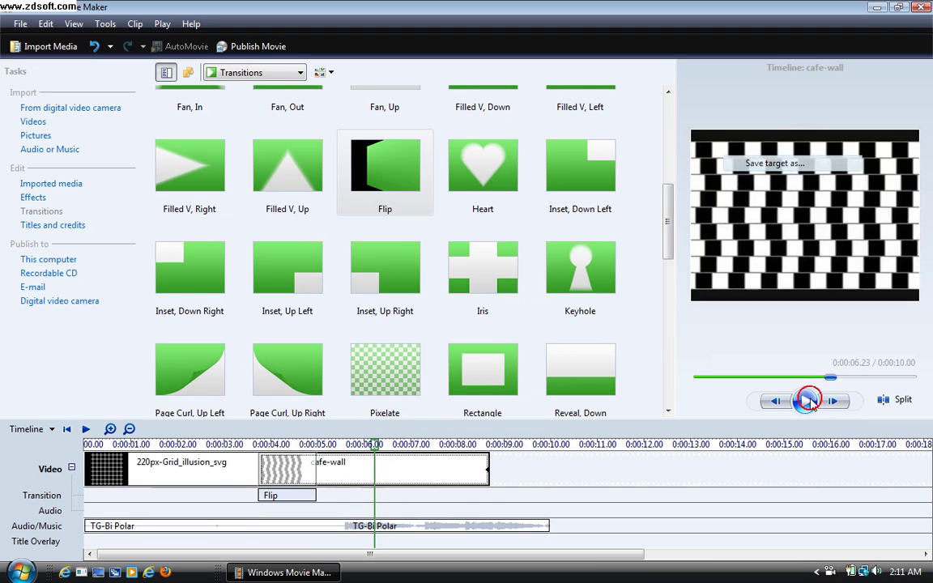
pyautogui.moveTo(374, 446); pyautogui.dragTo(377, 448)
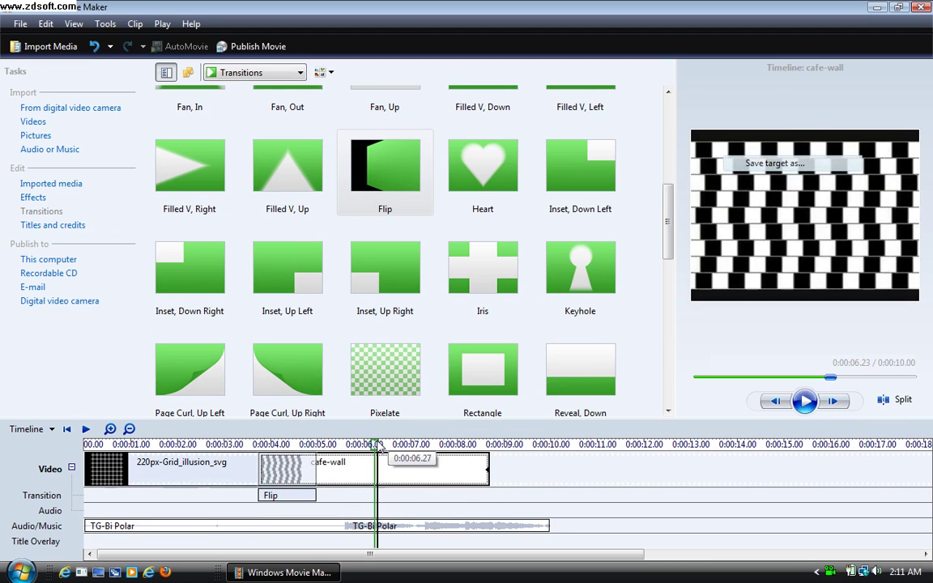
# Add the title "test" at the beginning of the movie and play it briefly
pyautogui.click(53, 225)
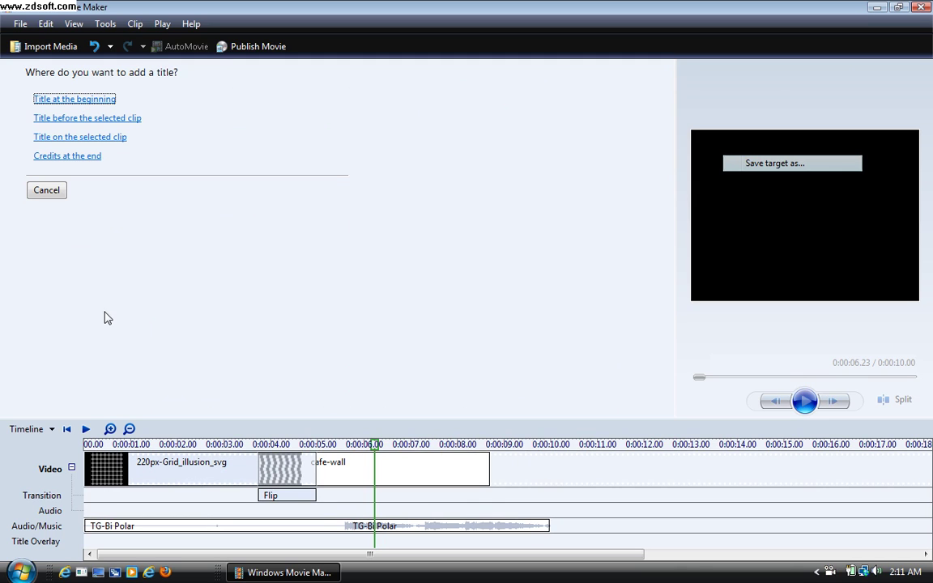
pyautogui.click(127, 470)
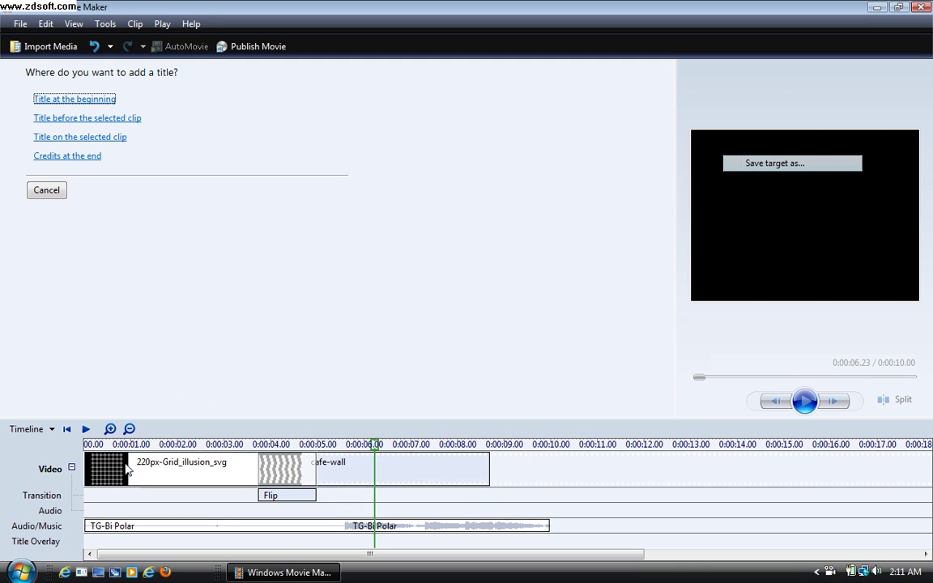
pyautogui.click(92, 99)
pyautogui.click(94, 98)
pyautogui.click(94, 98)
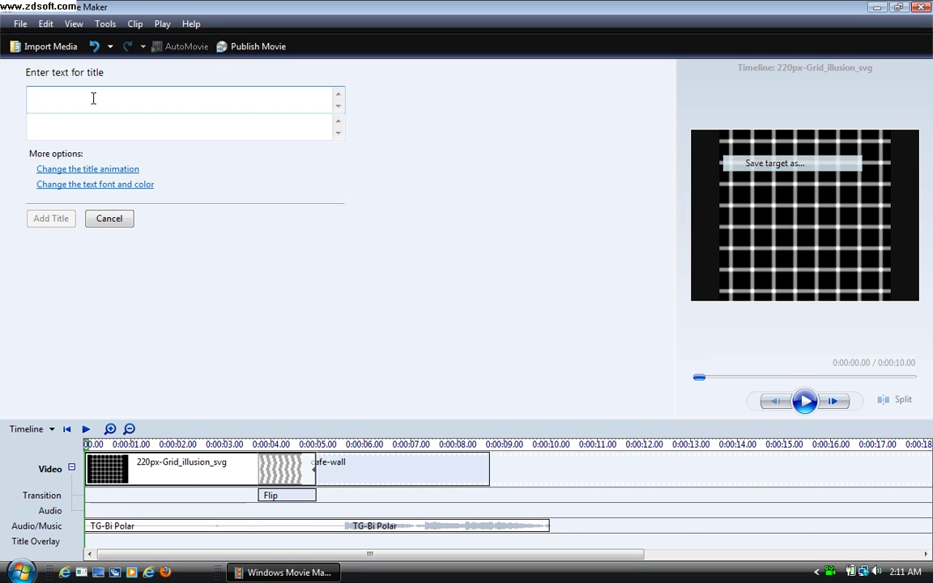
pyautogui.write('test')
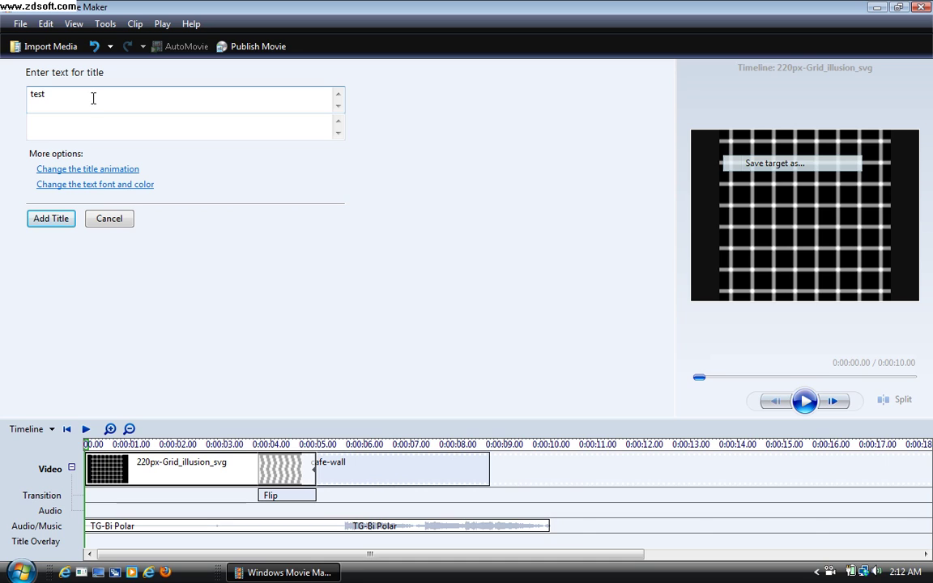
pyautogui.click(42, 226)
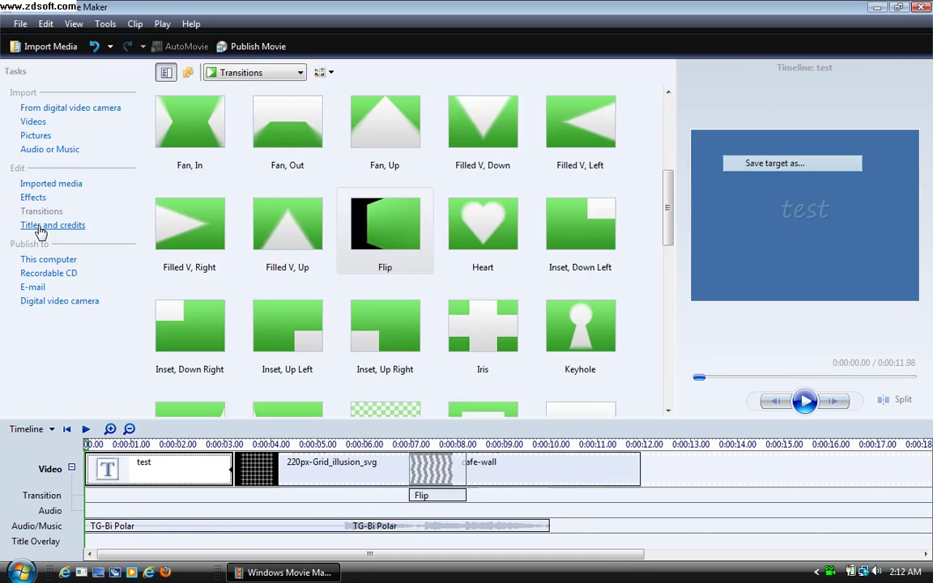
pyautogui.click(804, 402)
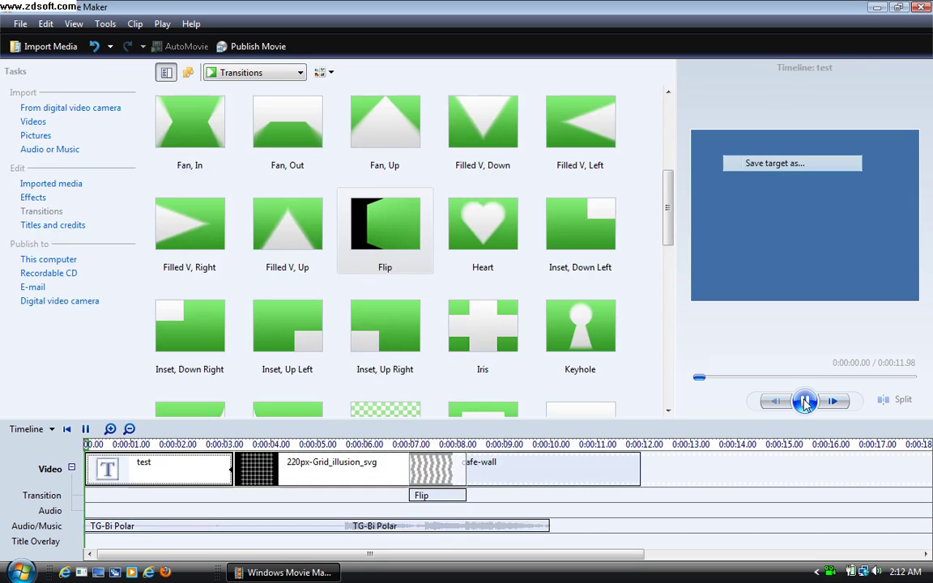
pyautogui.click(804, 402)
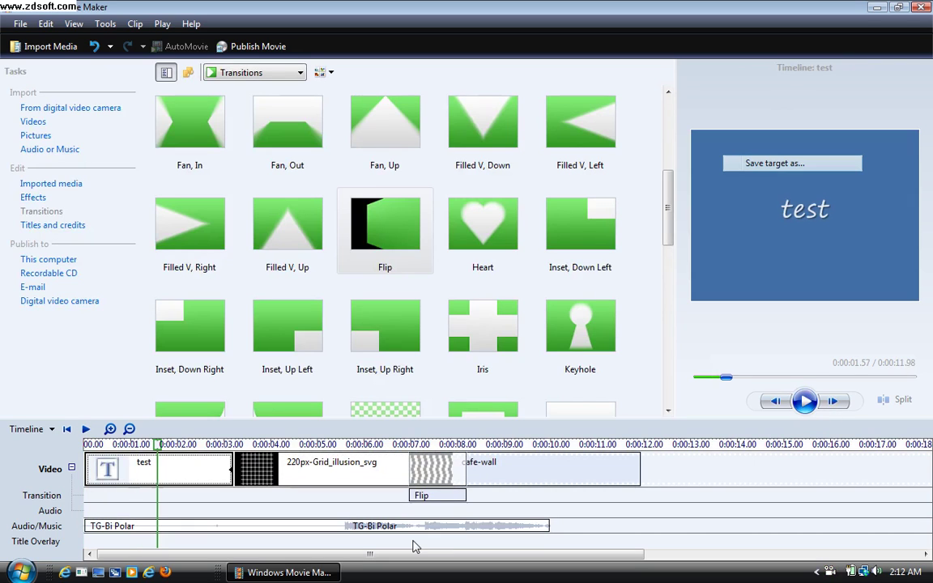
# Edit the "test" title, preview the Scroll, Banner, Paint Drip and Fly In, Top Left animations, and choose the Typewriter animation
pyautogui.doubleClick(172, 482)
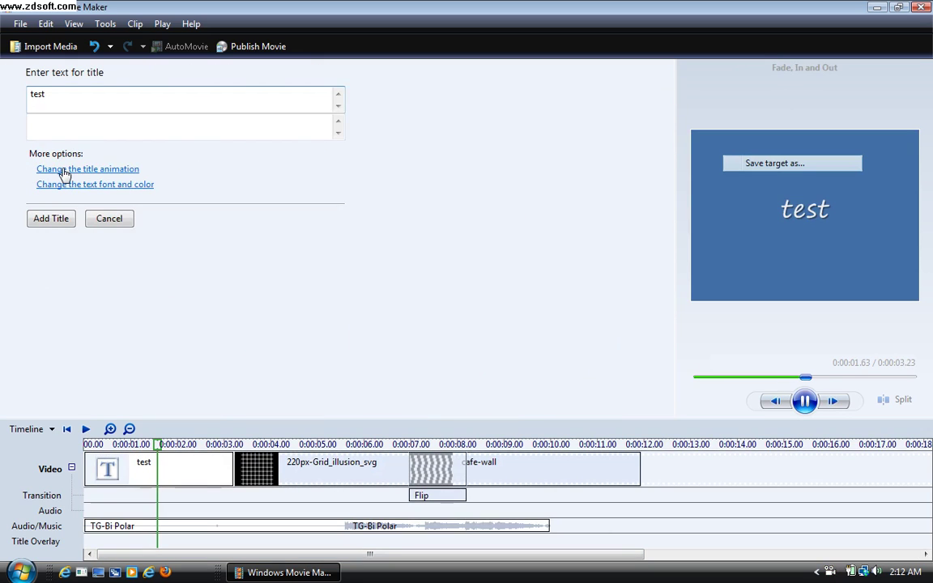
pyautogui.click(63, 170)
pyautogui.click(87, 148)
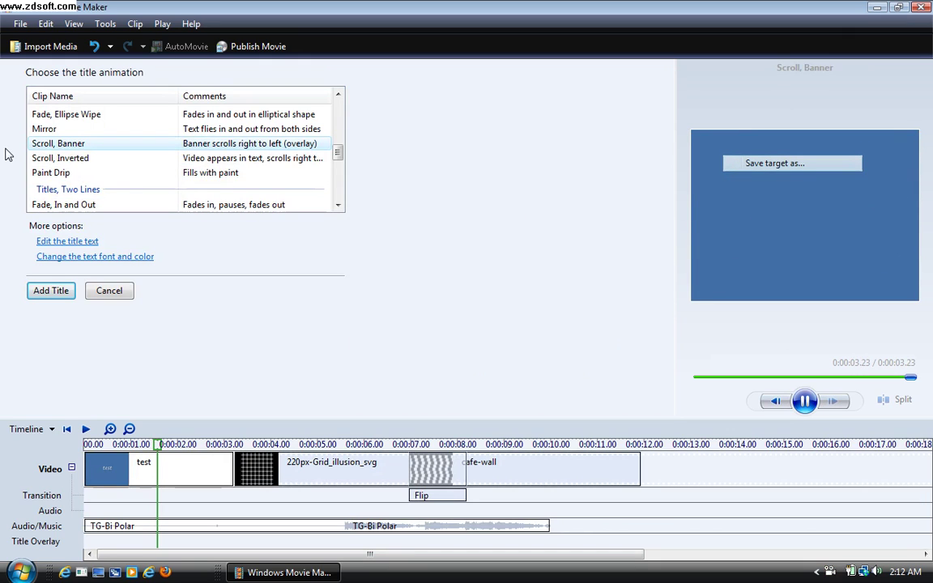
pyautogui.click(65, 173)
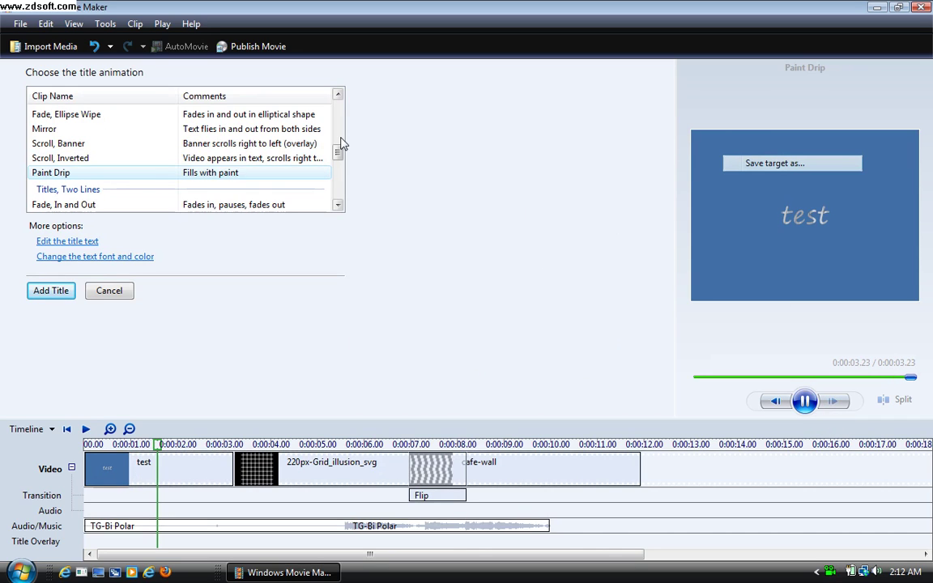
pyautogui.moveTo(338, 154); pyautogui.dragTo(339, 108)
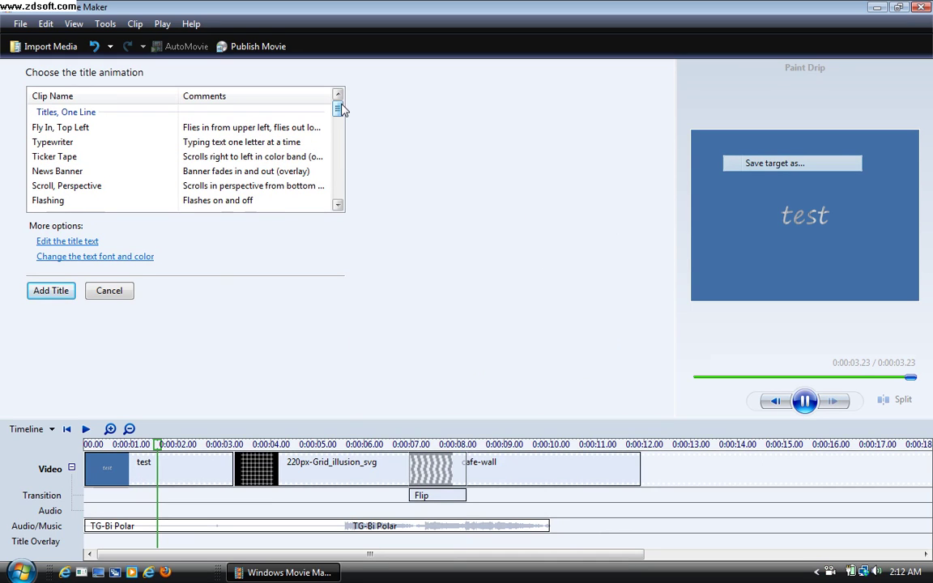
pyautogui.click(243, 127)
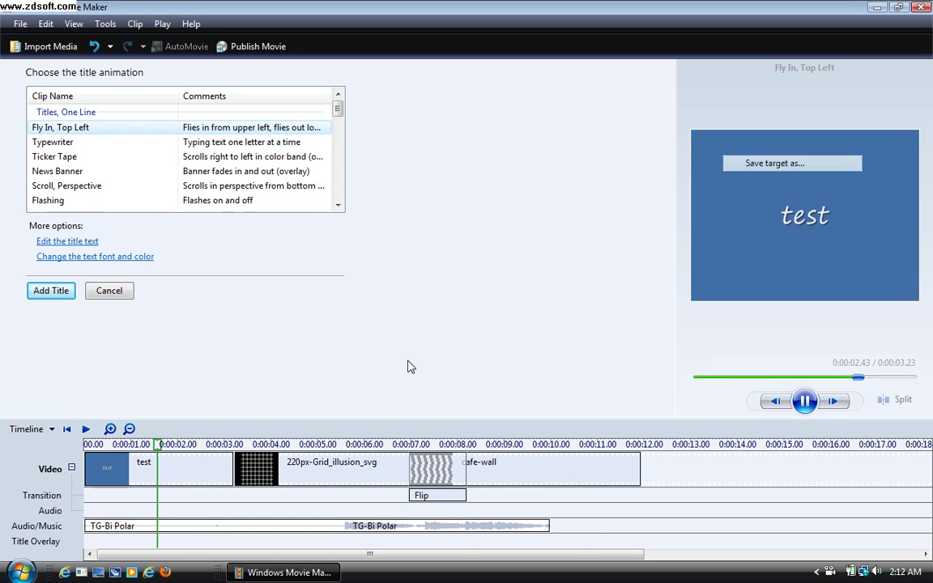
pyautogui.click(160, 146)
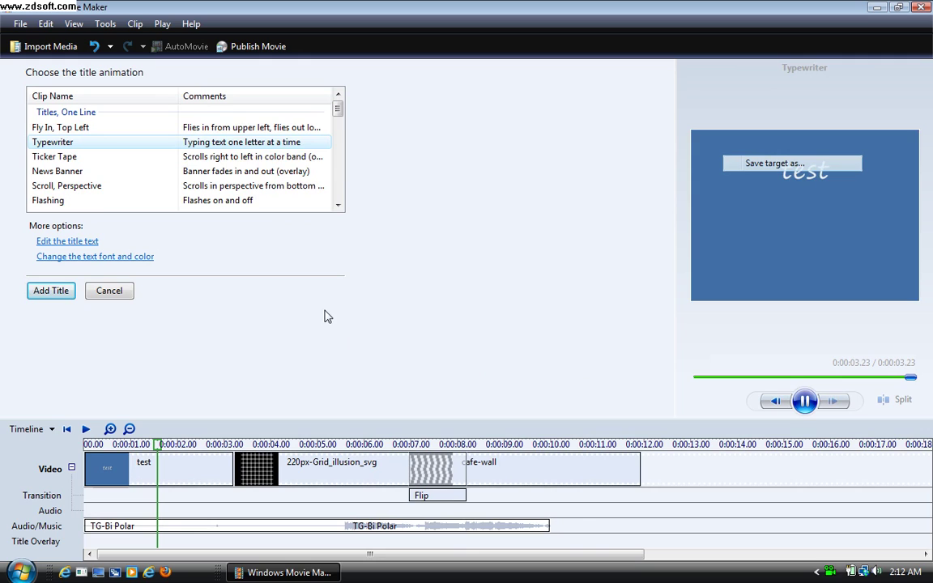
# Set the title's font to SimSun and its text color to red
pyautogui.click(84, 257)
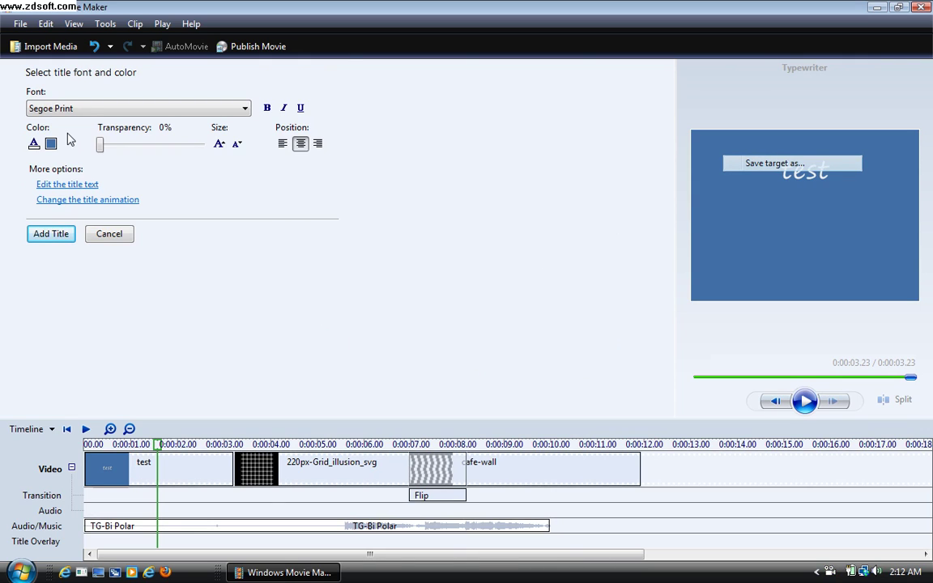
pyautogui.click(65, 103)
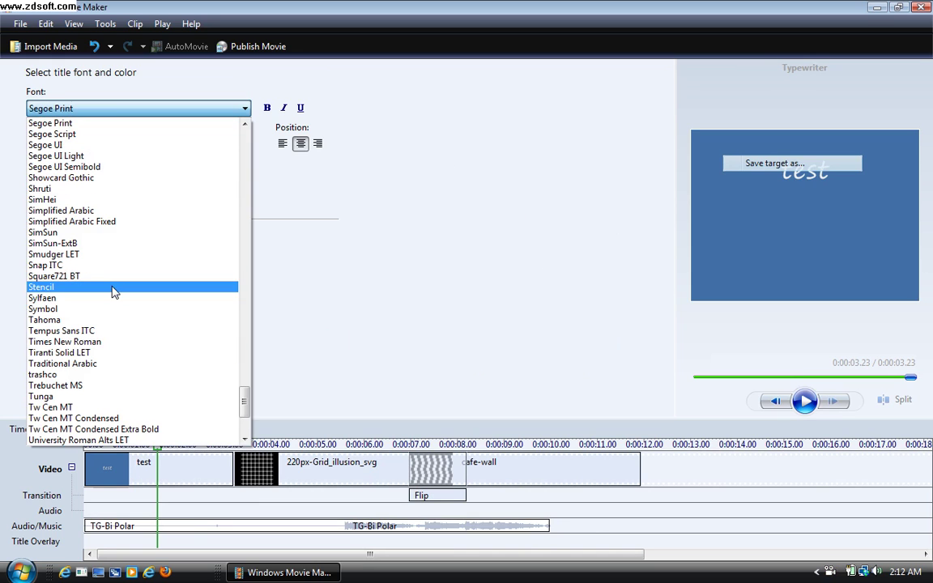
pyautogui.click(135, 233)
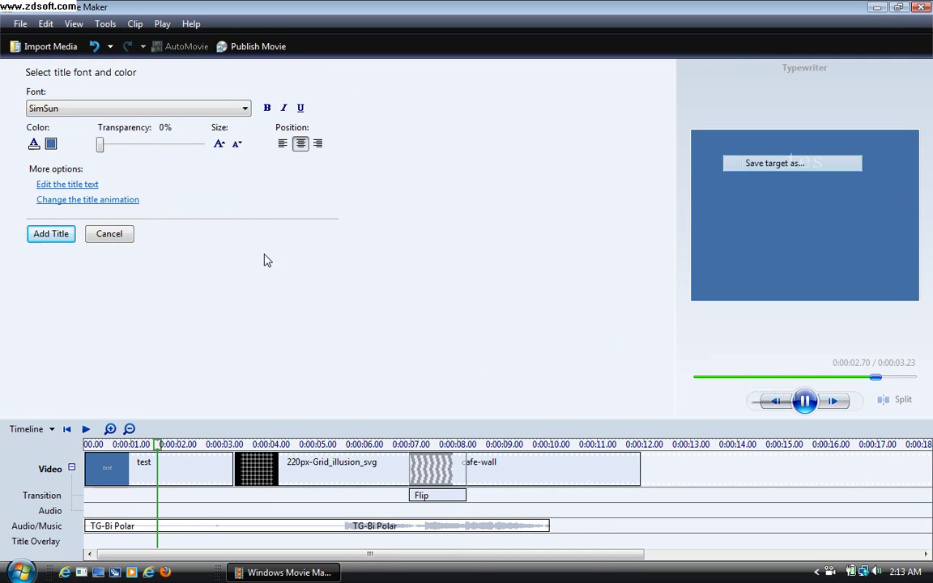
pyautogui.click(33, 145)
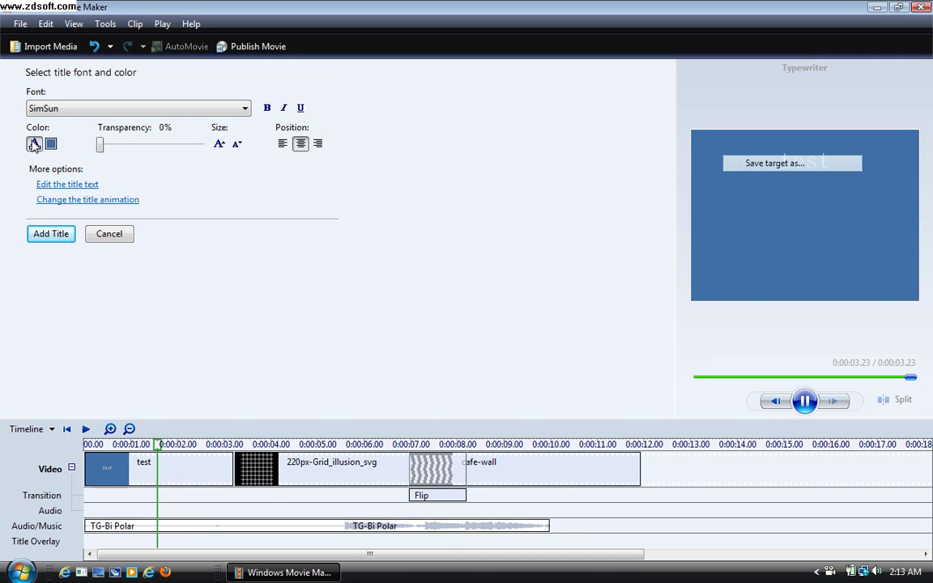
pyautogui.click(21, 76)
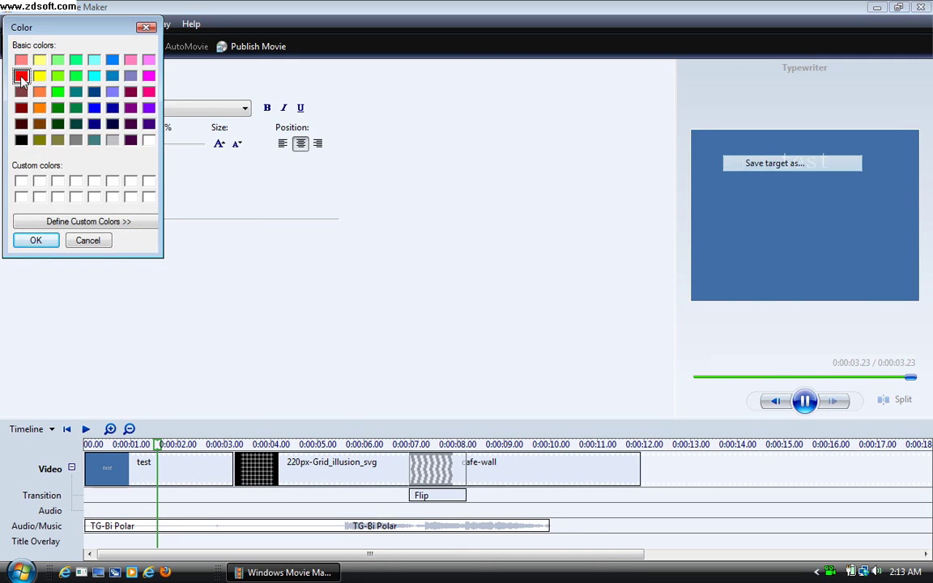
pyautogui.click(35, 241)
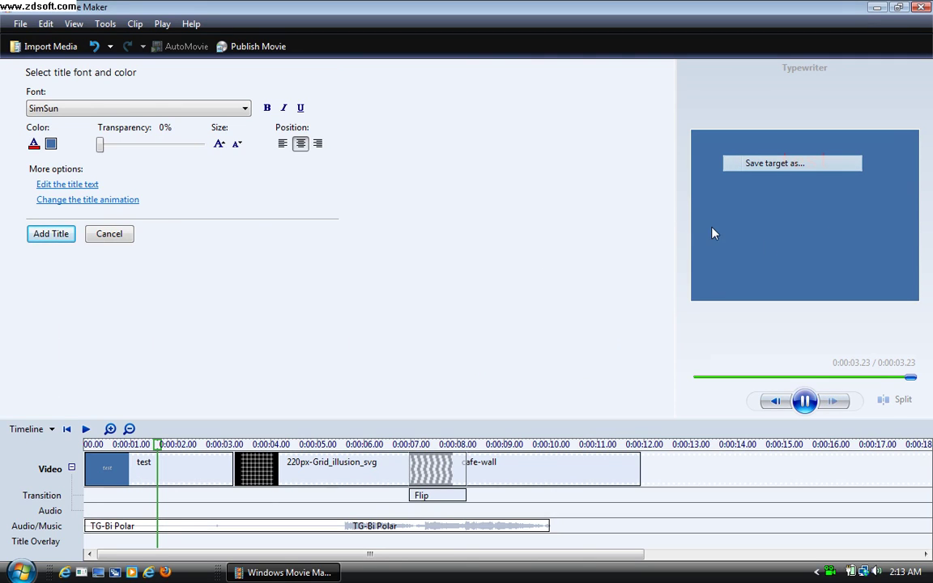
pyautogui.click(34, 145)
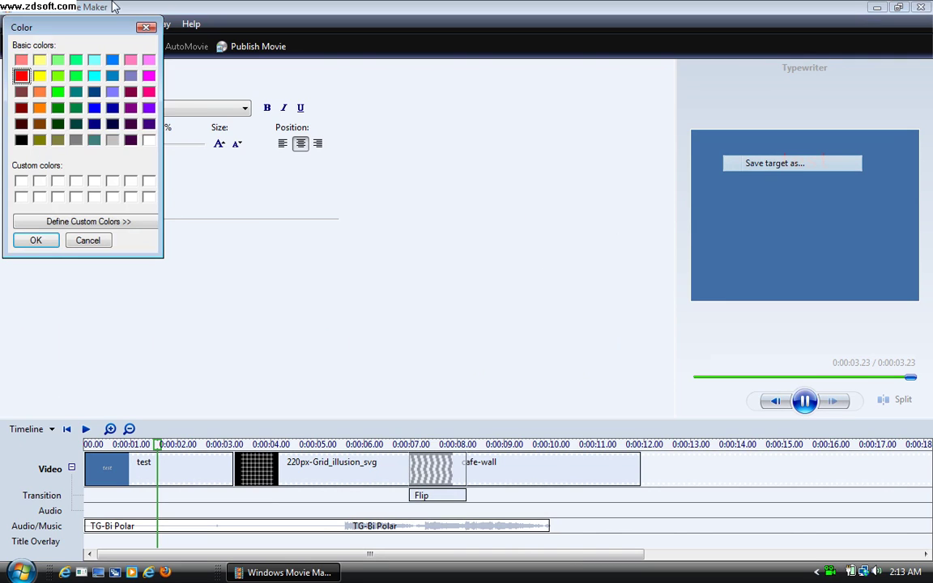
pyautogui.click(146, 28)
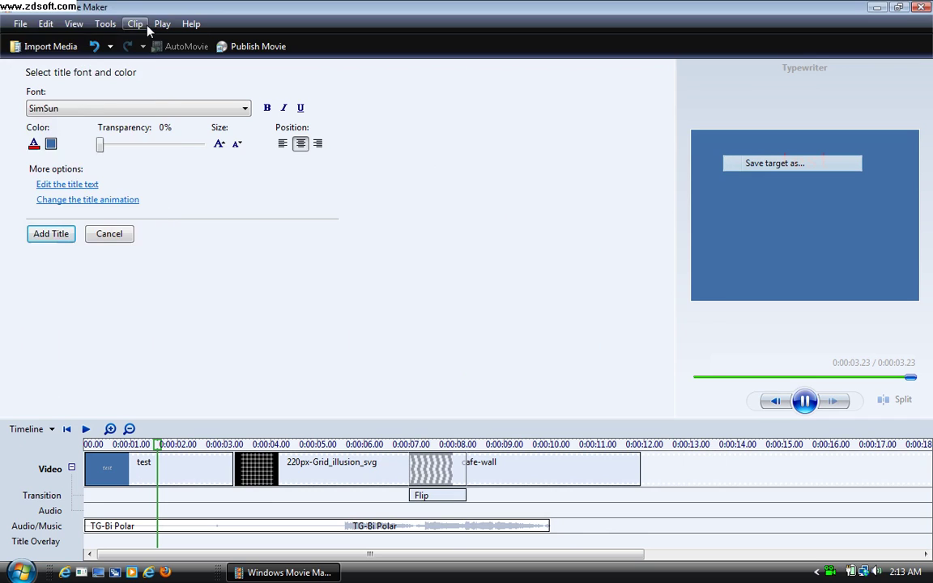
pyautogui.click(47, 150)
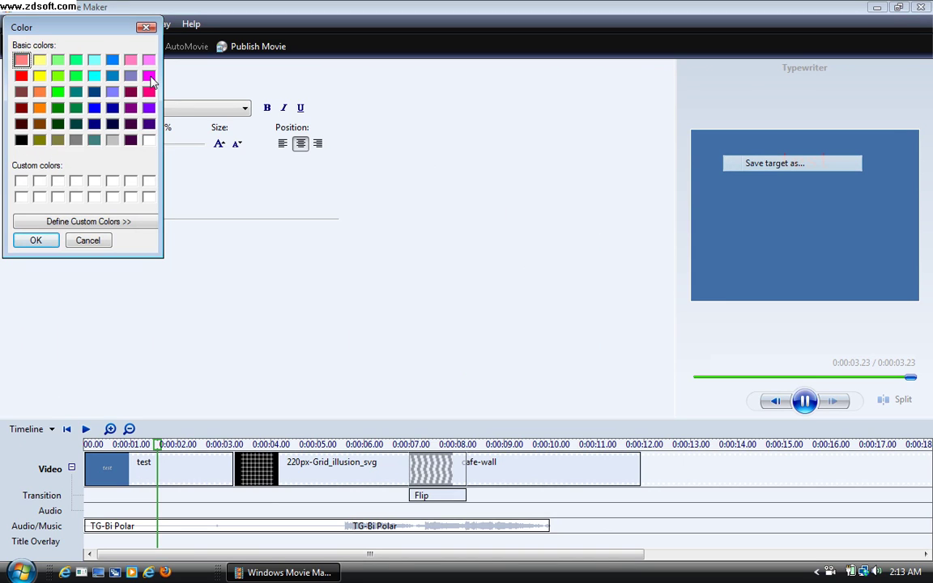
pyautogui.click(146, 27)
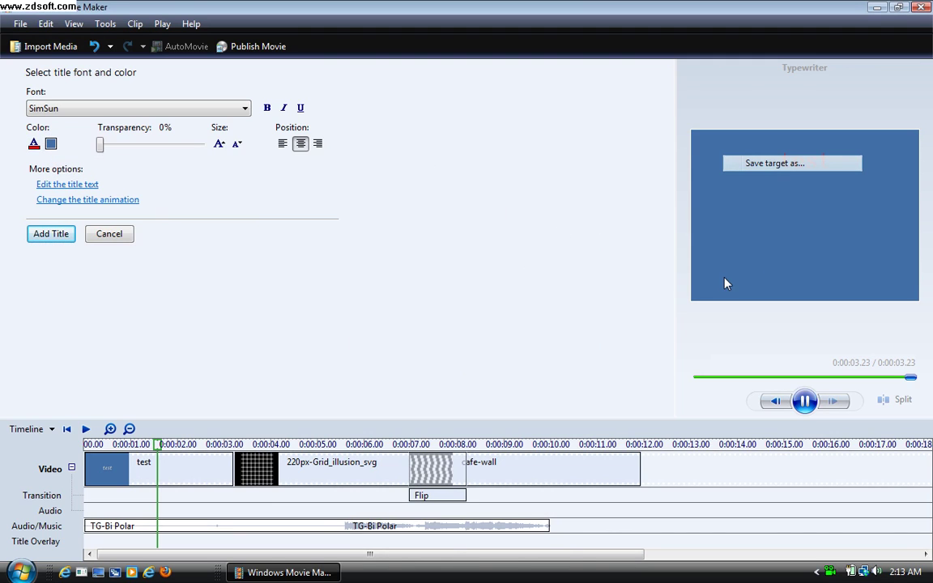
# Set the title's background color to black and replay the title preview
pyautogui.click(34, 144)
pyautogui.click(21, 140)
pyautogui.click(40, 242)
pyautogui.click(805, 402)
pyautogui.click(809, 404)
pyautogui.click(807, 402)
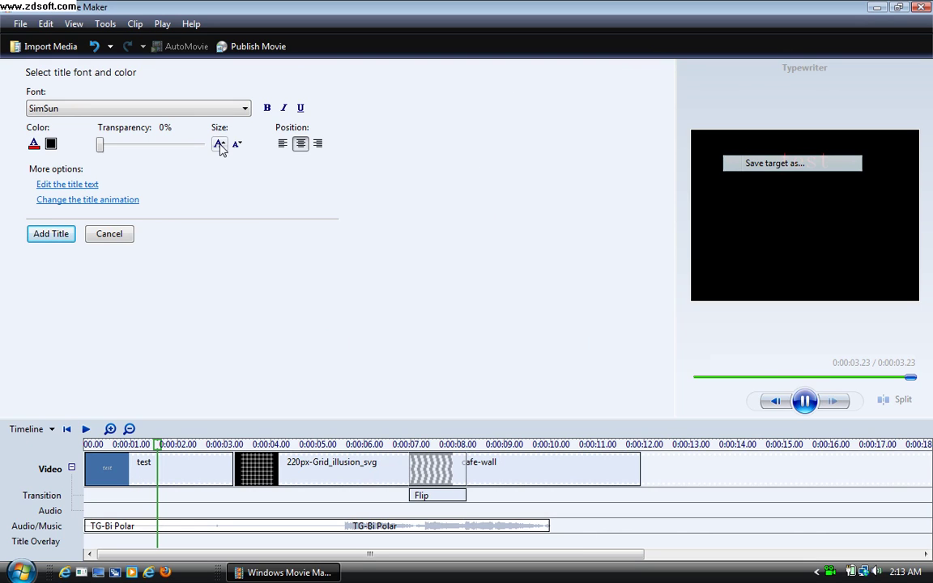
# Try left and right alignment for the title text and return it to centered
pyautogui.click(283, 144)
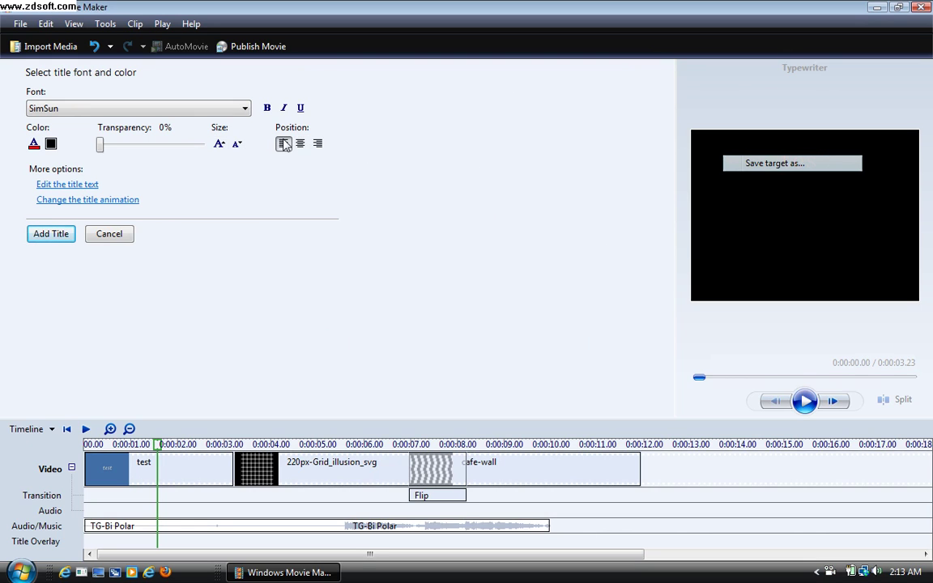
pyautogui.click(302, 150)
pyautogui.click(304, 154)
pyautogui.click(318, 150)
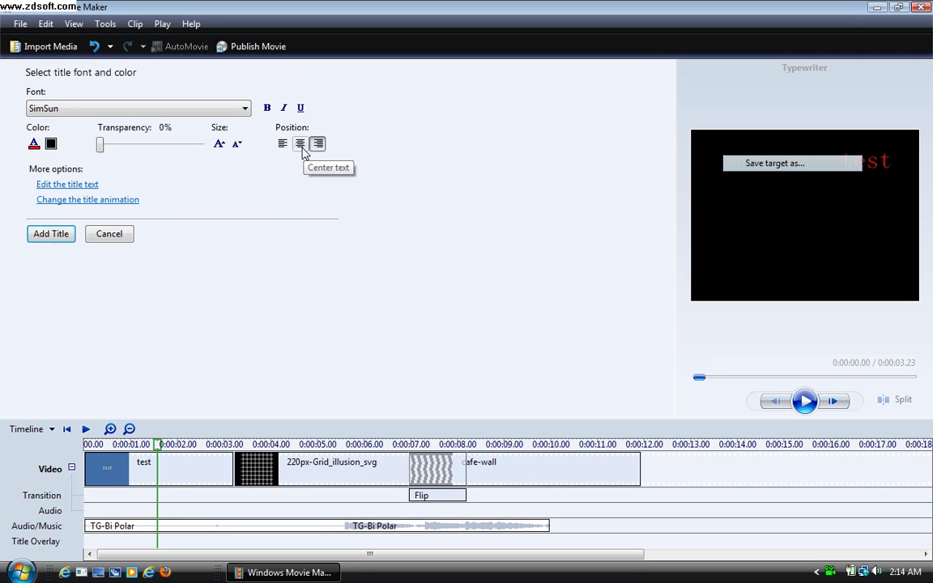
pyautogui.click(302, 146)
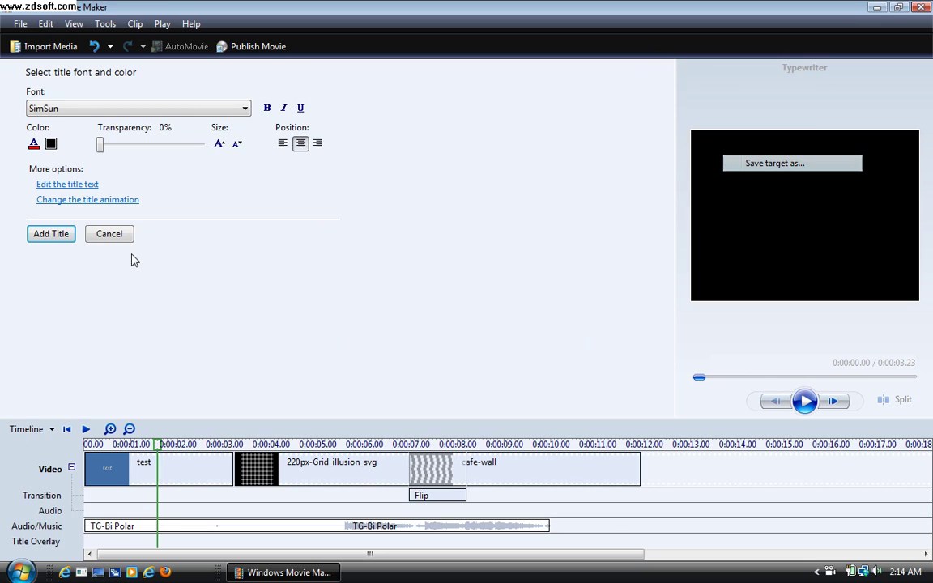
# Insert two blank lines above "test" in the title text and apply the edited title to the timeline
pyautogui.click(39, 184)
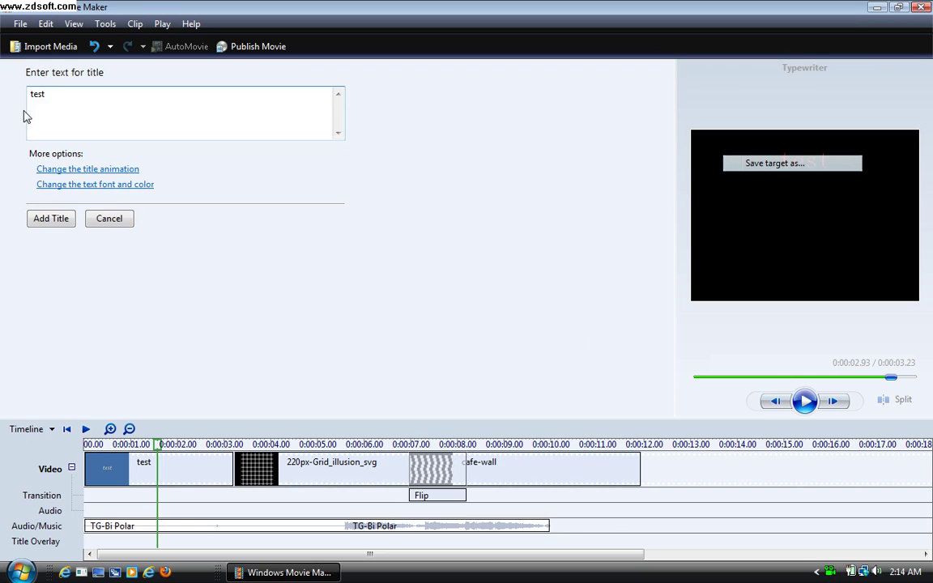
pyautogui.press('Return')
pyautogui.press('Return')
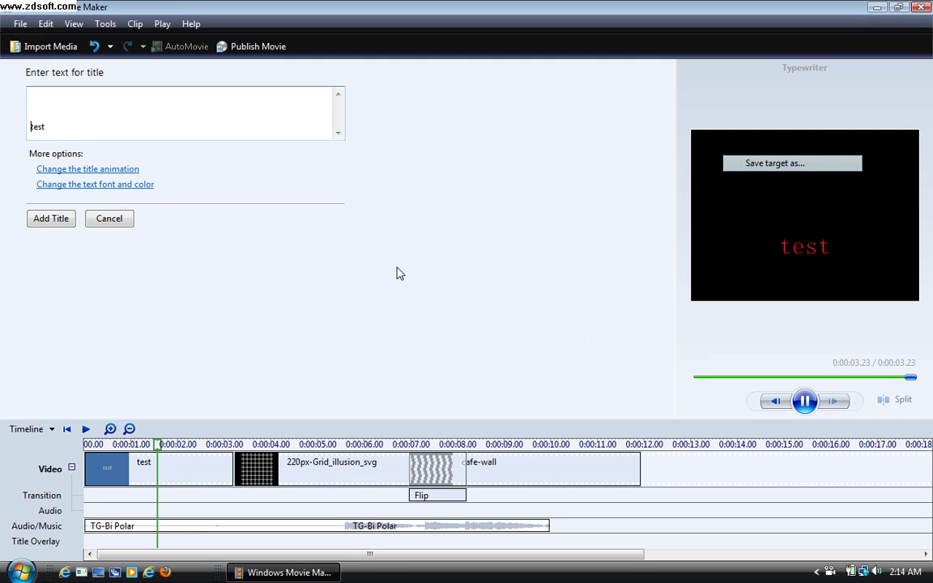
pyautogui.click(54, 221)
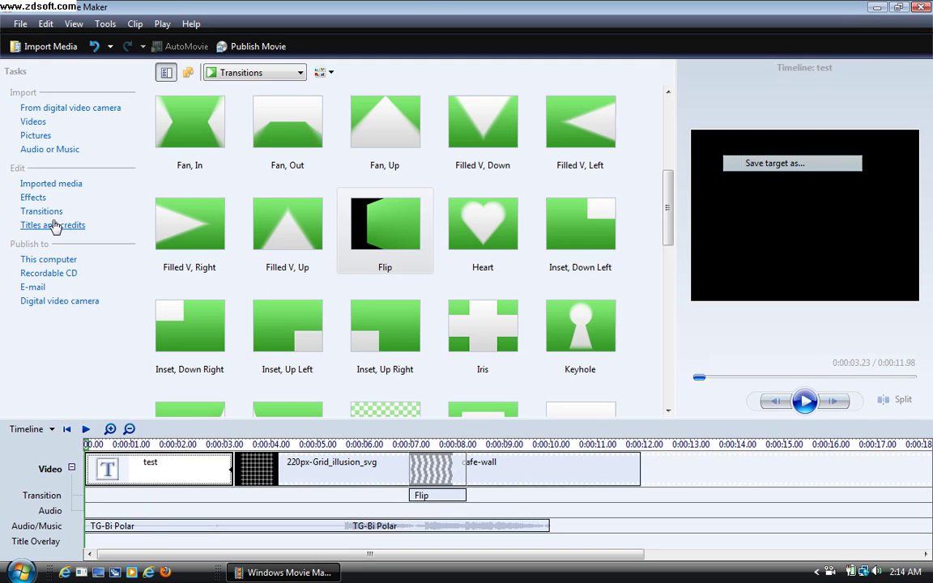
pyautogui.click(54, 225)
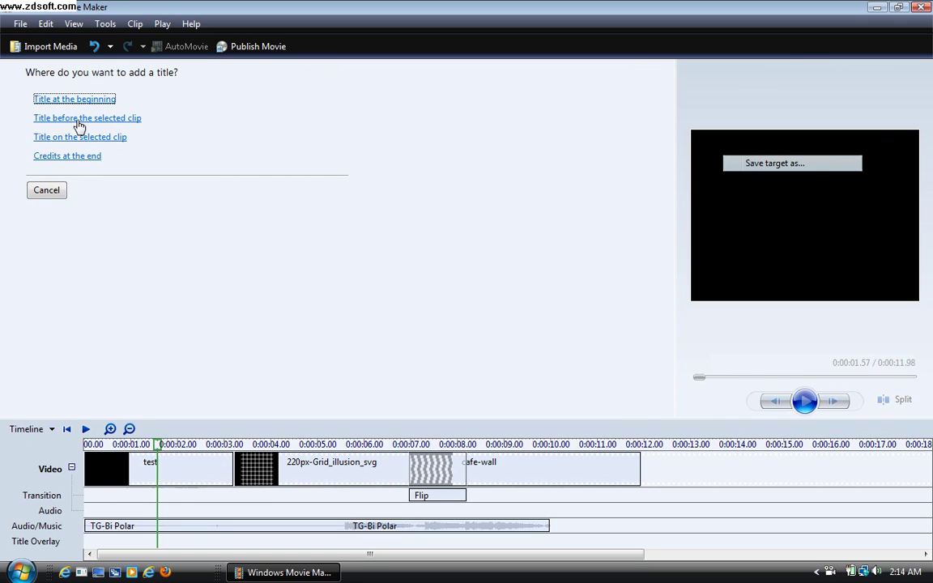
pyautogui.click(300, 482)
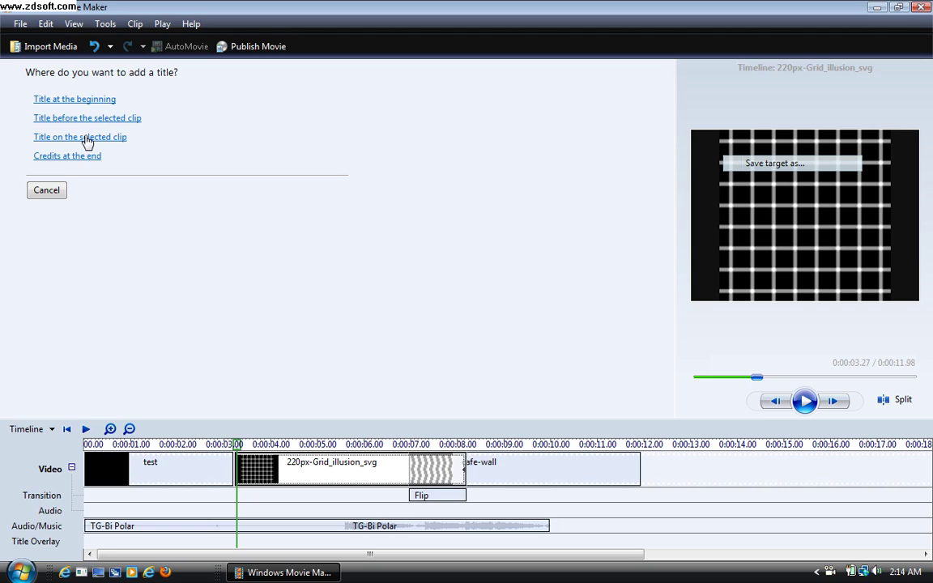
pyautogui.click(49, 195)
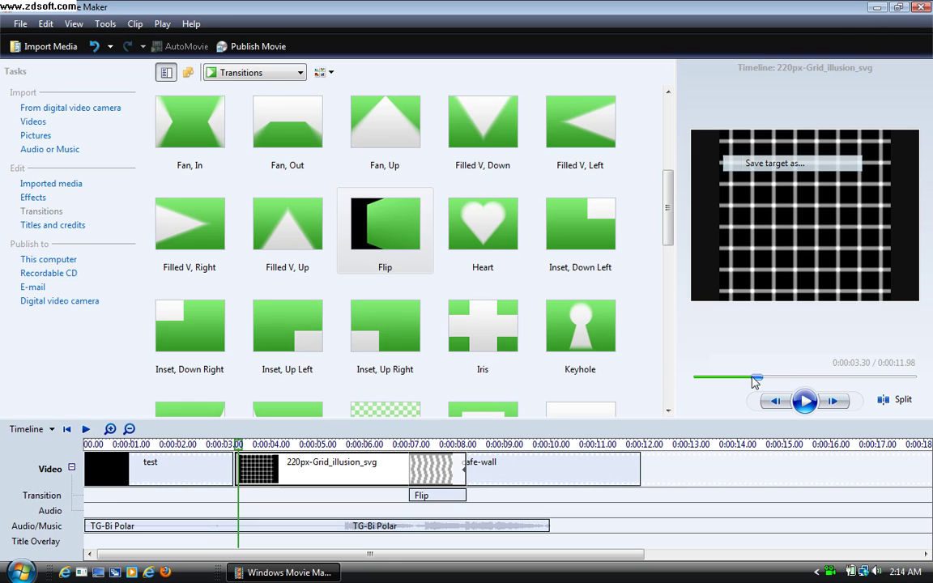
# Play the whole movie from the beginning, through the title and both pictures
pyautogui.press('Home')
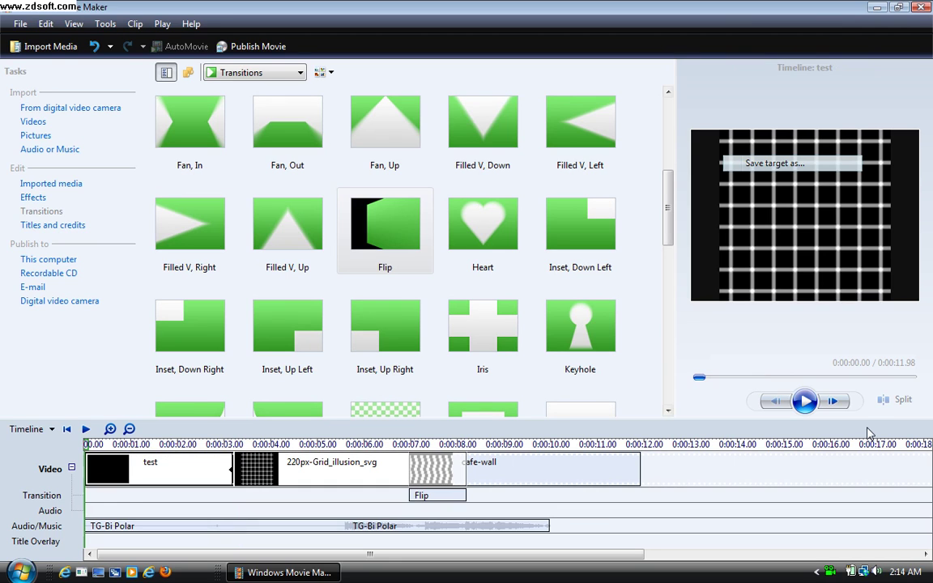
pyautogui.click(806, 402)
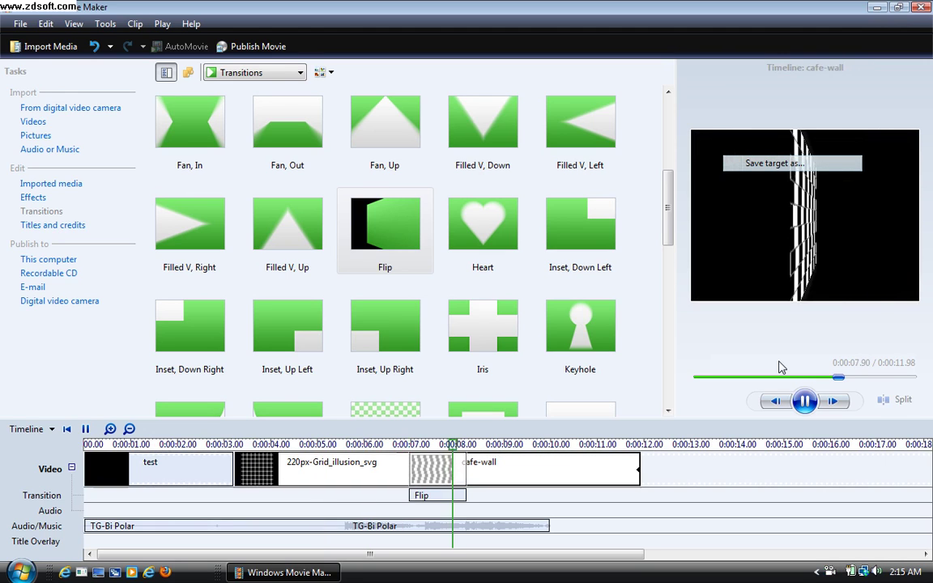
# Pause the movie playback and set up publishing to this computer with the file name "test" on the desktop
pyautogui.click(801, 401)
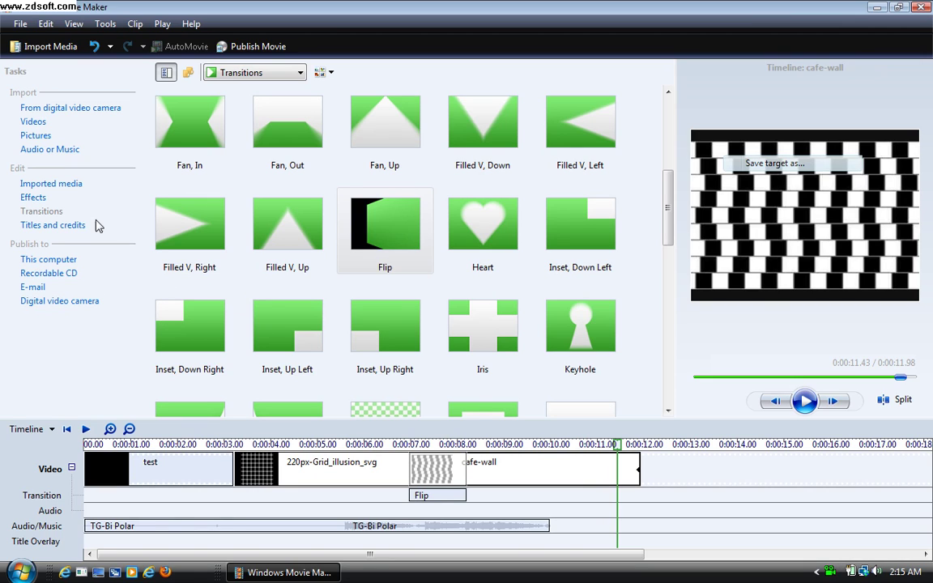
pyautogui.click(58, 262)
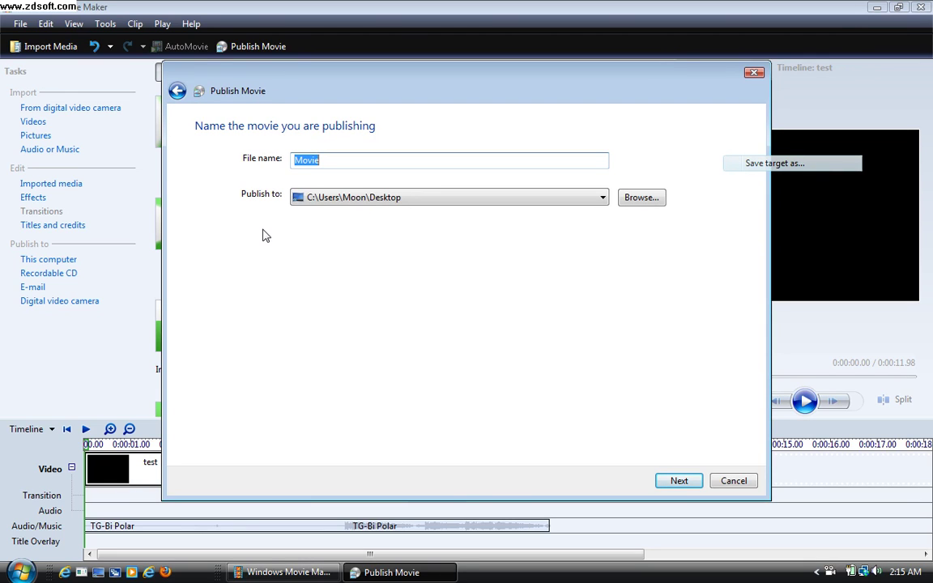
pyautogui.press('BackSpace')
pyautogui.write('test')
pyautogui.click(679, 482)
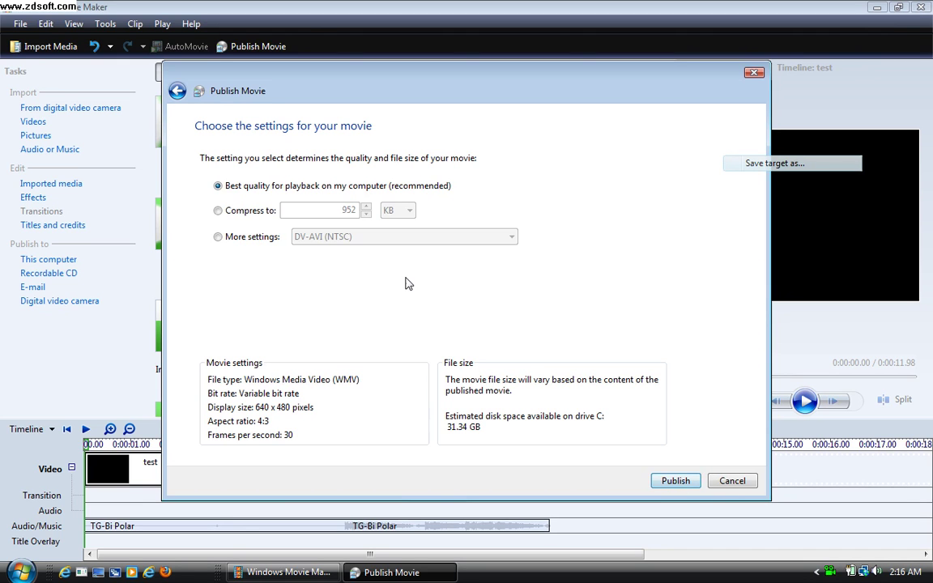
# Try compressing the published movie to 951 KB and return to best quality for playback on the computer
pyautogui.click(218, 210)
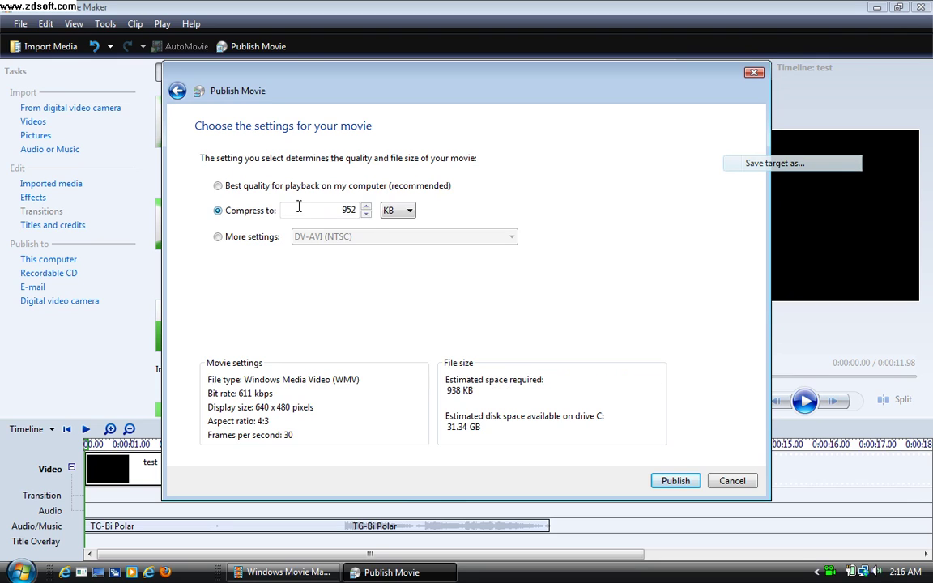
pyautogui.click(389, 213)
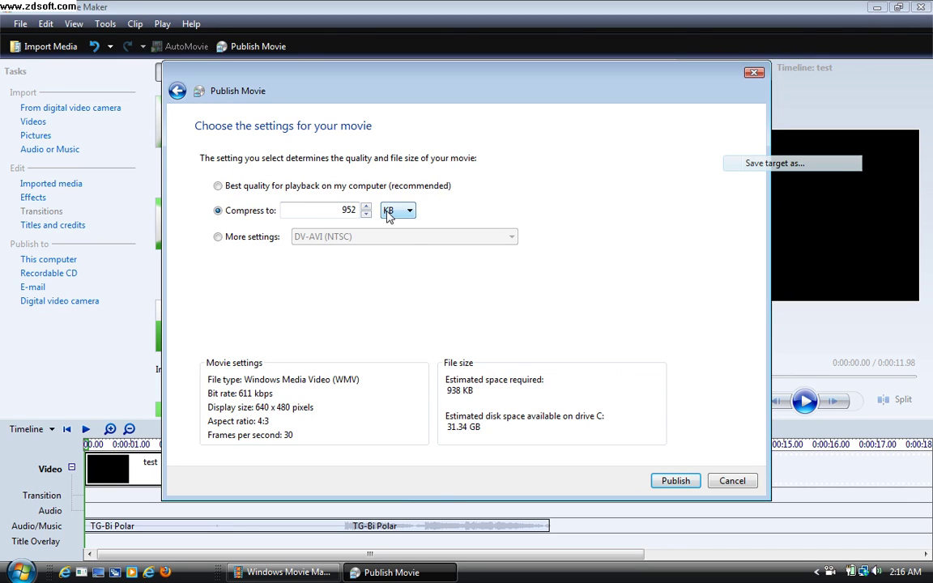
pyautogui.click(366, 208)
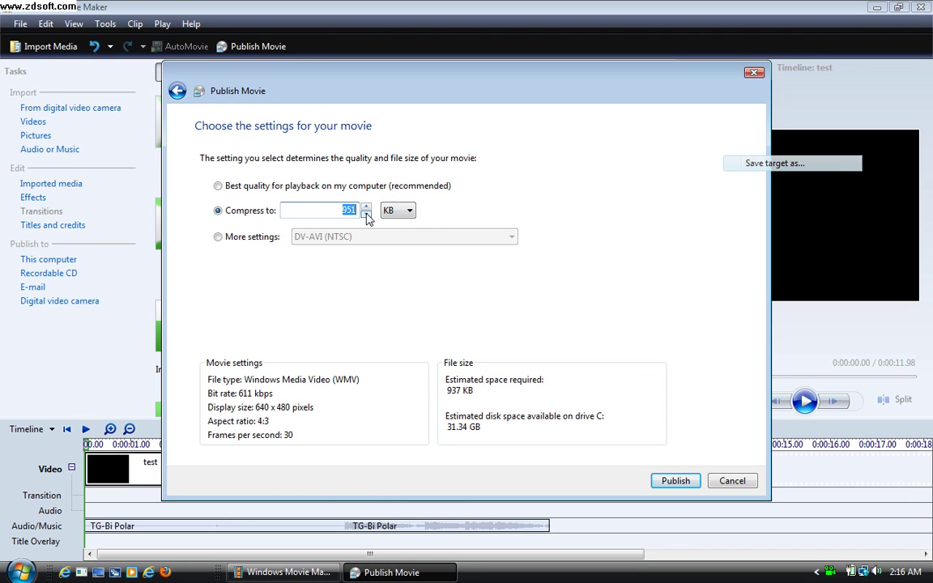
pyautogui.click(218, 186)
pyautogui.click(218, 186)
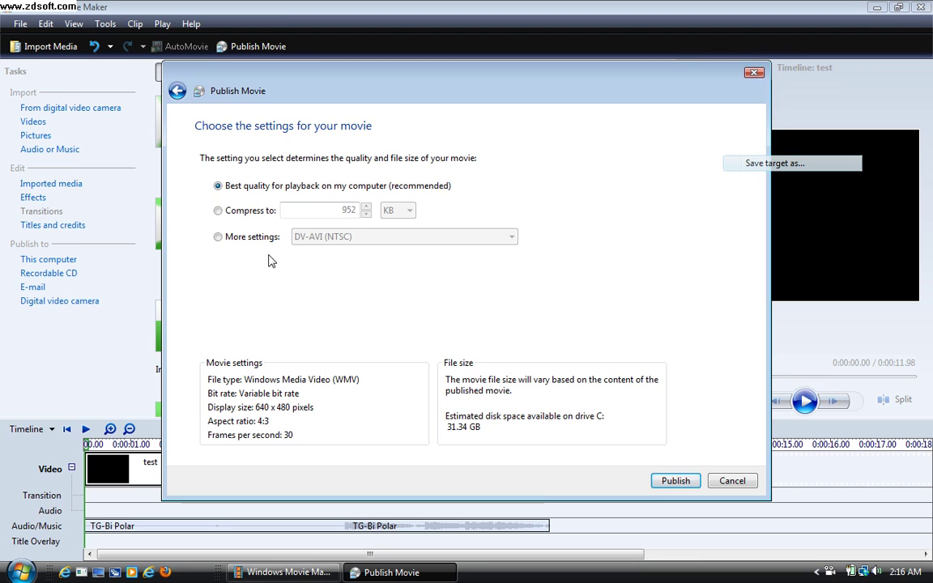
# Switch to the additional quality settings and review the available format presets, keeping DV-AVI (NTSC)
pyautogui.click(217, 237)
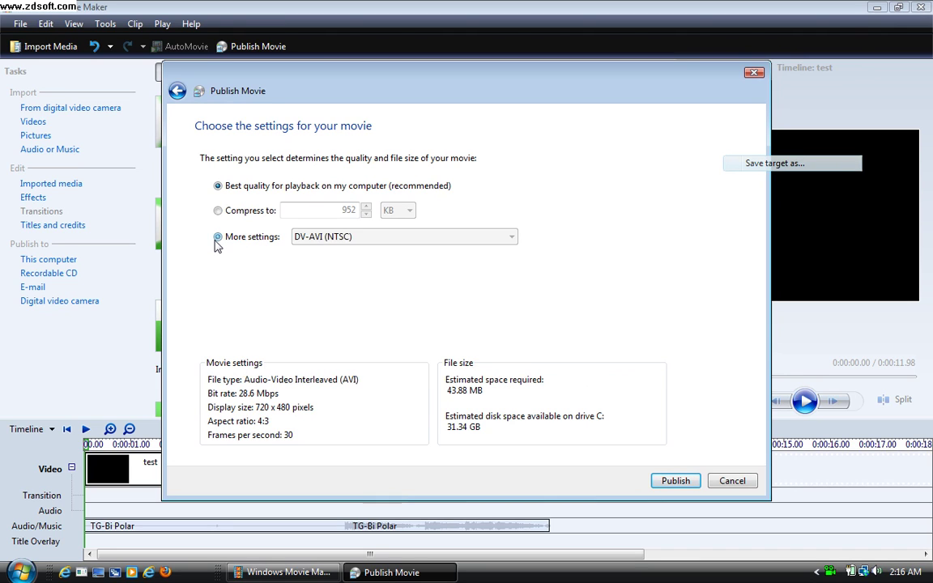
pyautogui.click(311, 243)
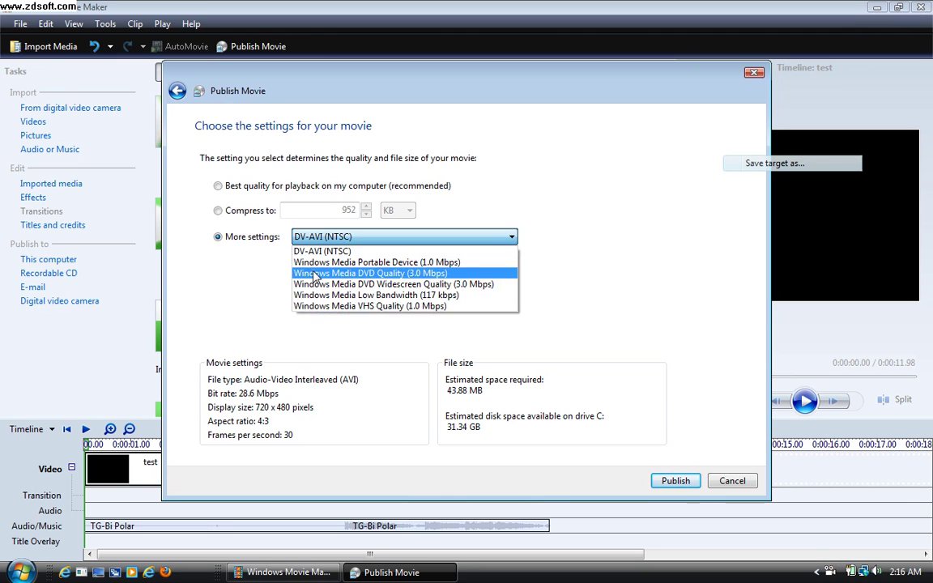
pyautogui.click(204, 218)
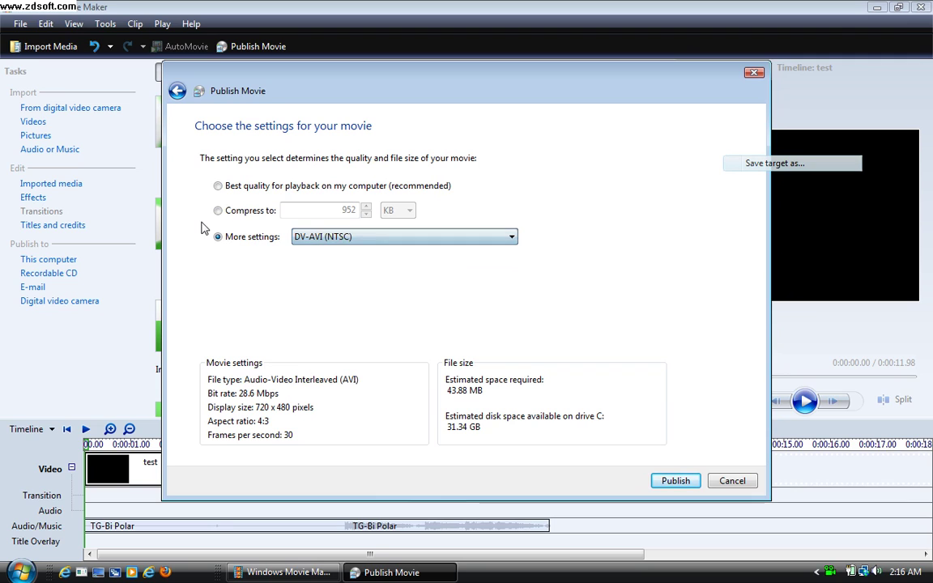
# Choose best quality for playback on the computer and publish the movie
pyautogui.click(217, 186)
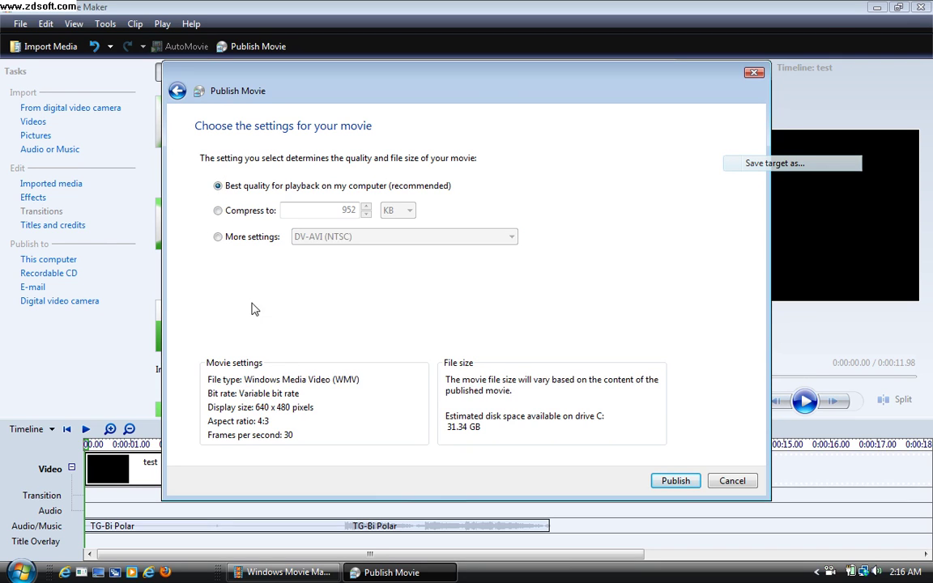
pyautogui.click(670, 481)
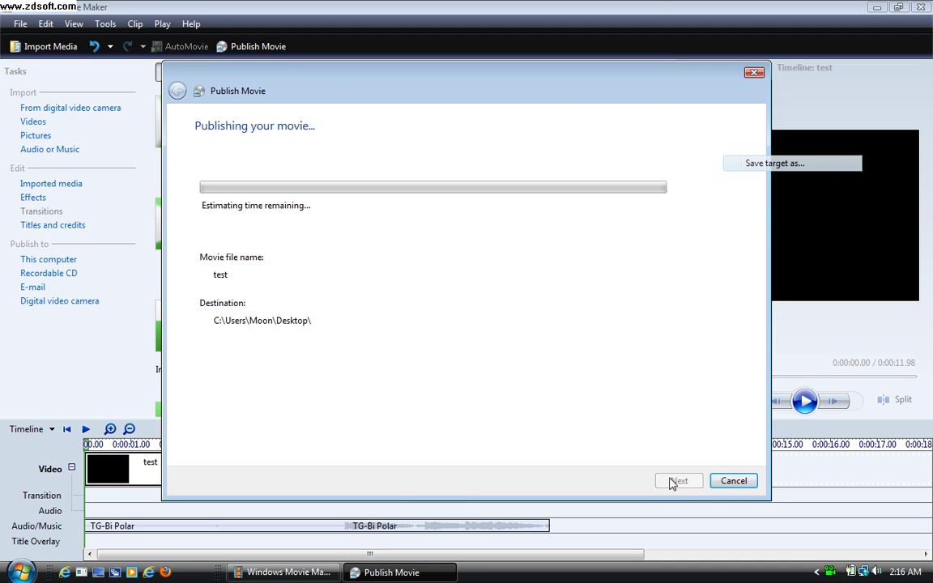